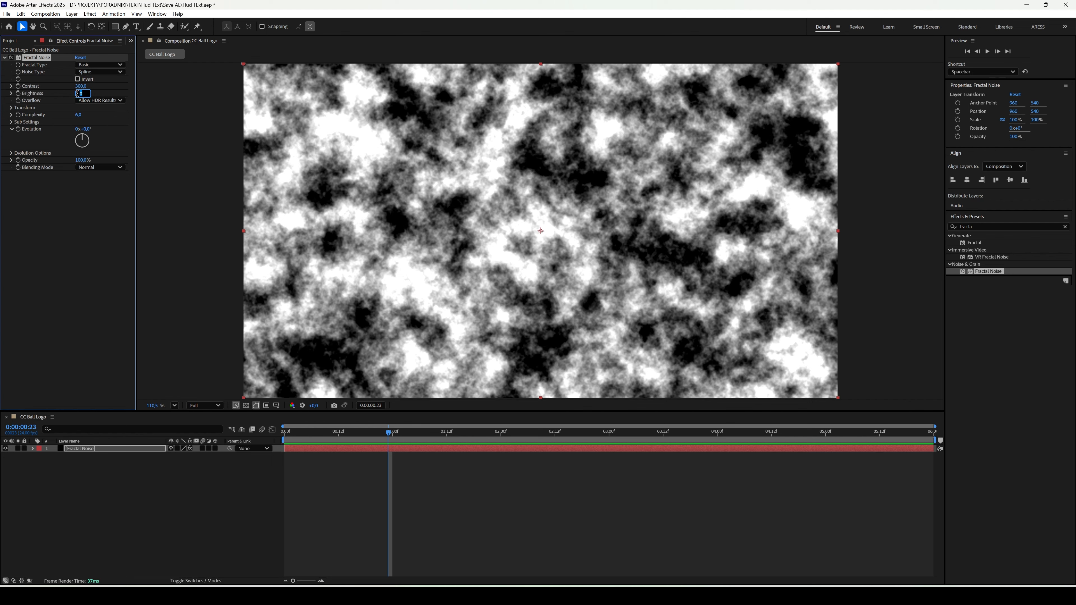
- Set the Fractal Noise brightness to -2 and its complexity to 10
key("Return")
left_click(80, 115)
key("Return")
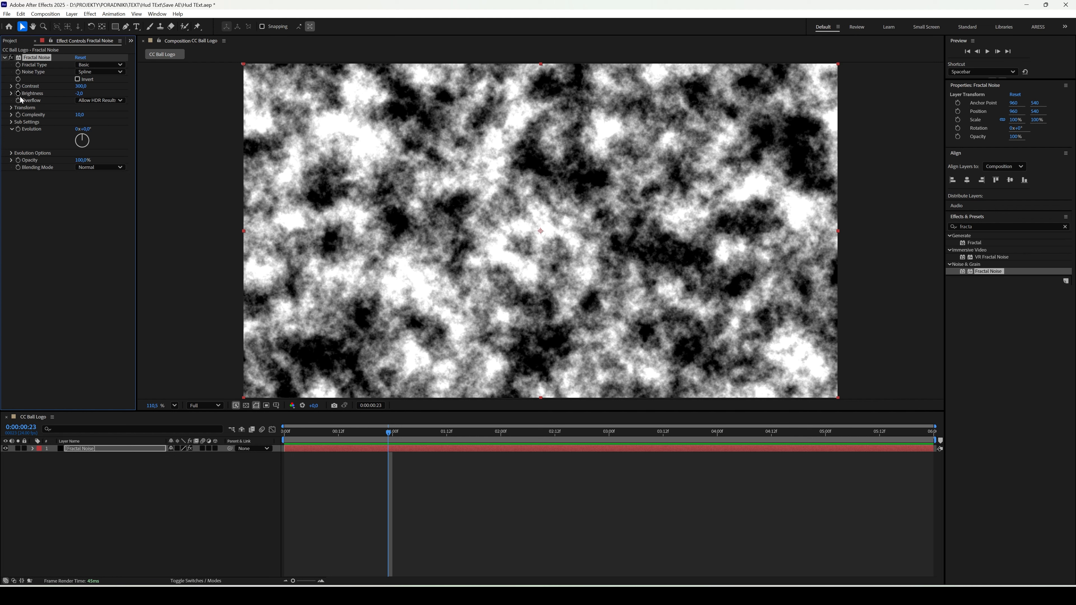
- Set the uniform scale in the Fractal Noise transform settings to 250
left_click(11, 108)
left_click(81, 129)
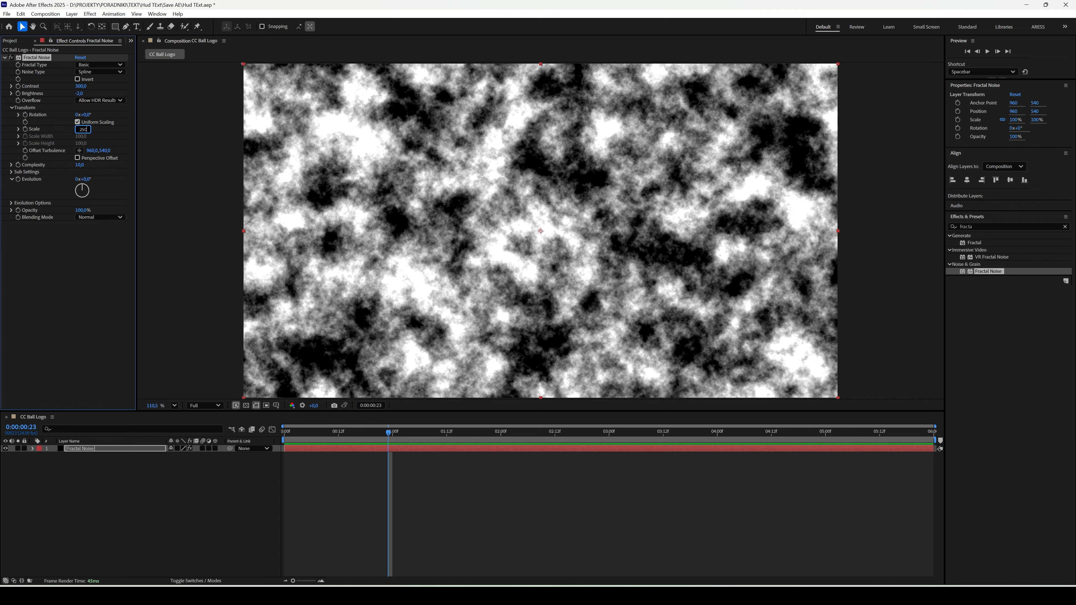
key("Return")
left_click(18, 129)
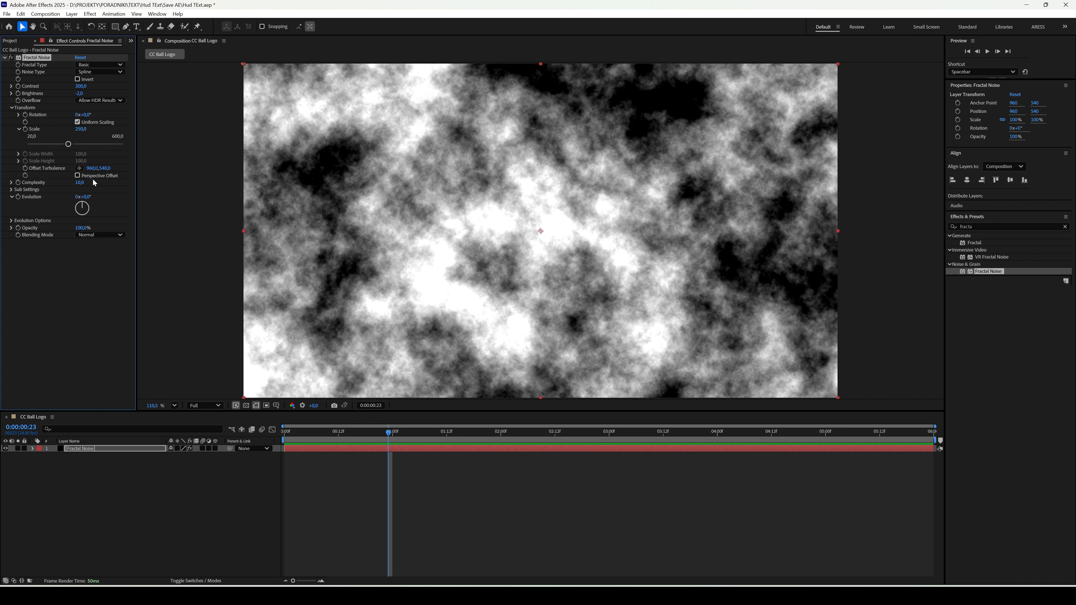
- Drive the Fractal Noise evolution with the expression time*150; and preview the animation from the start
left_click(22, 197, "alt")
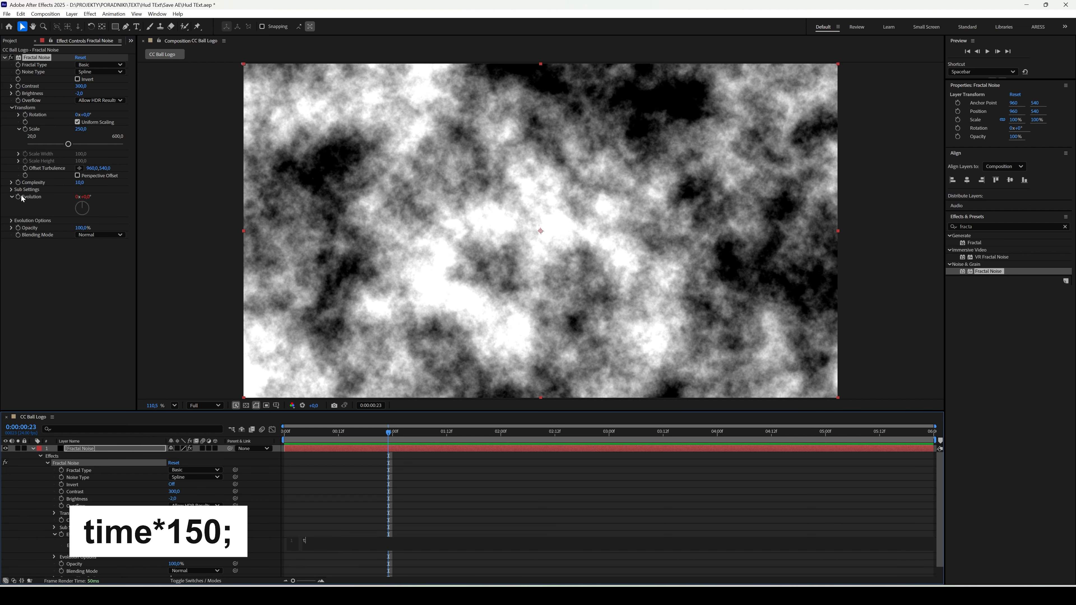
type("time*150;")
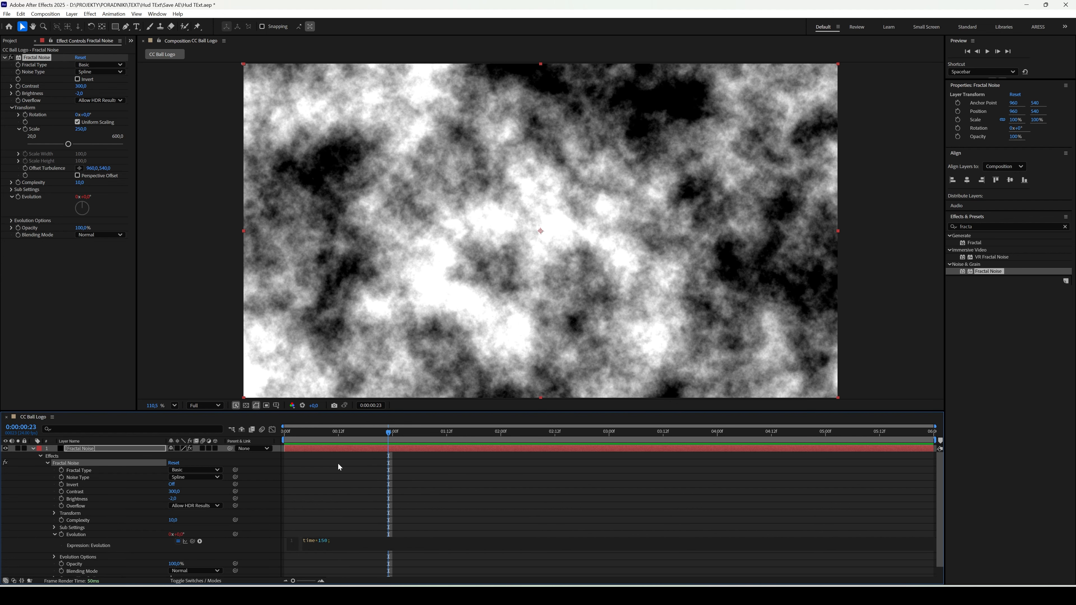
left_click(333, 463)
left_click(285, 436)
left_click(285, 437)
key("space")
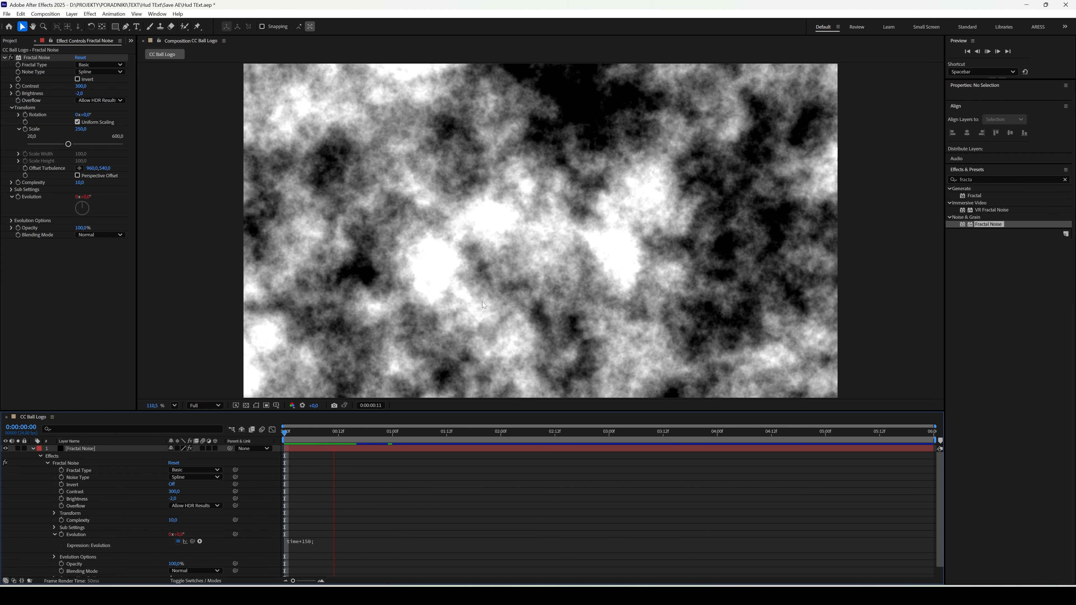
key("space")
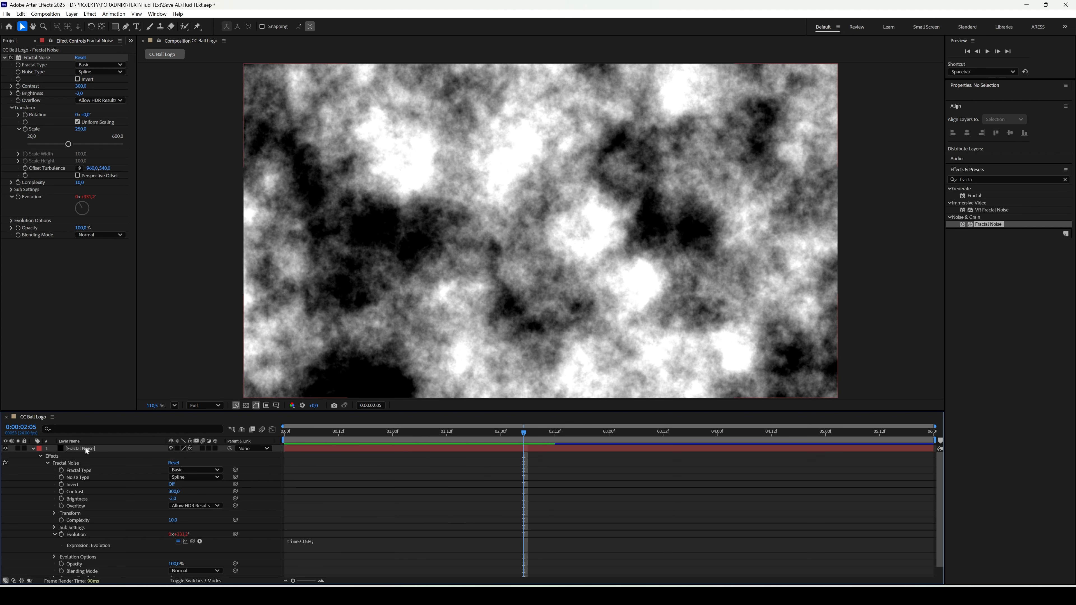
- Add a text layer reading "2D" and centre it horizontally and vertically in the composition
left_click(34, 450)
key("ctrl+t")
left_click(475, 253)
type("2d")
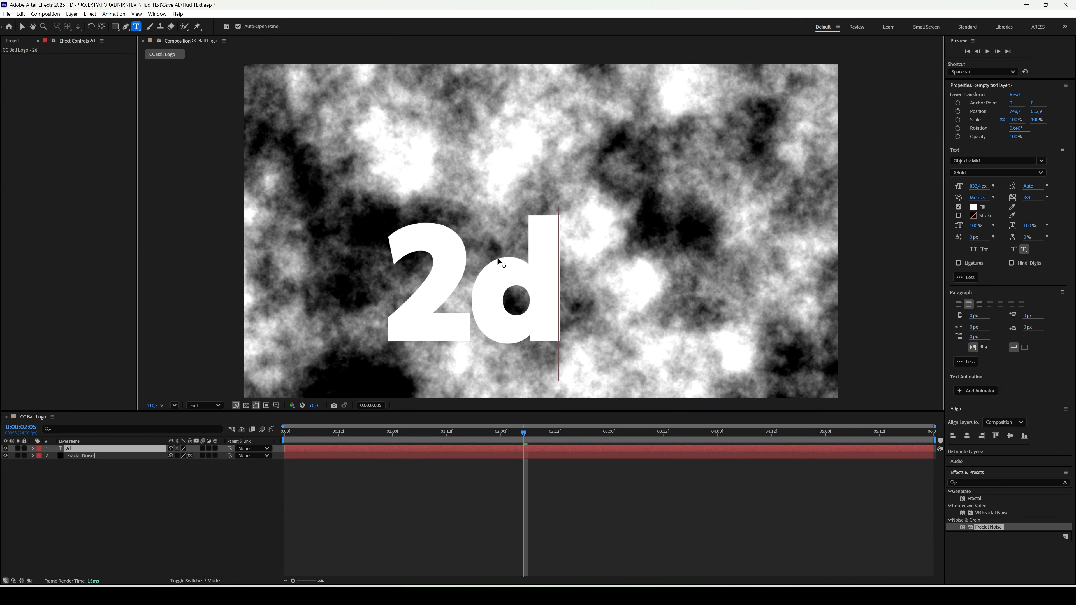
key("BackSpace")
type("D")
left_click(969, 436)
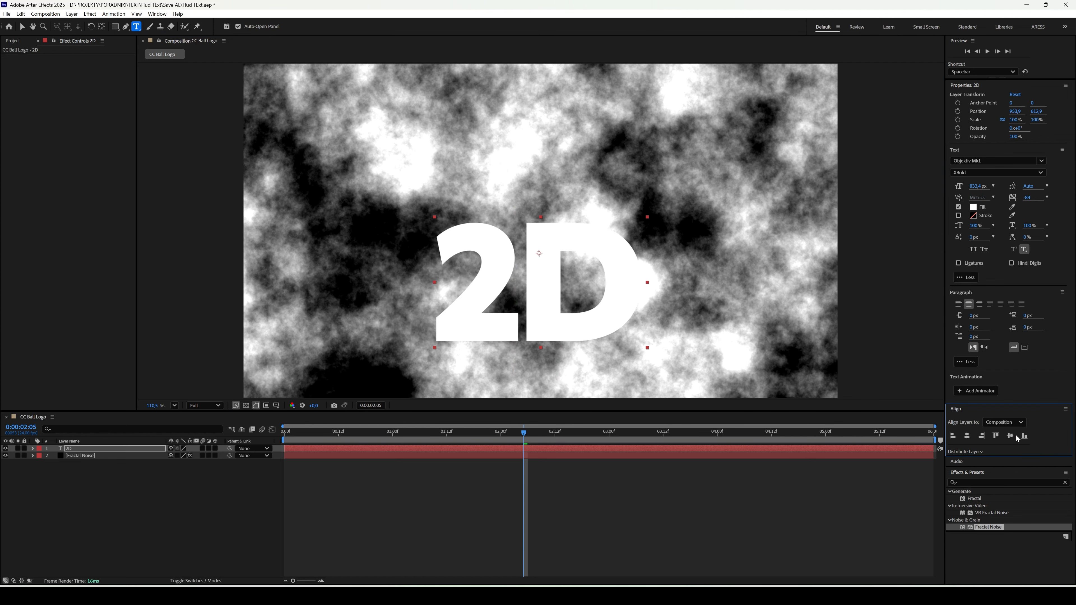
left_click(1011, 436)
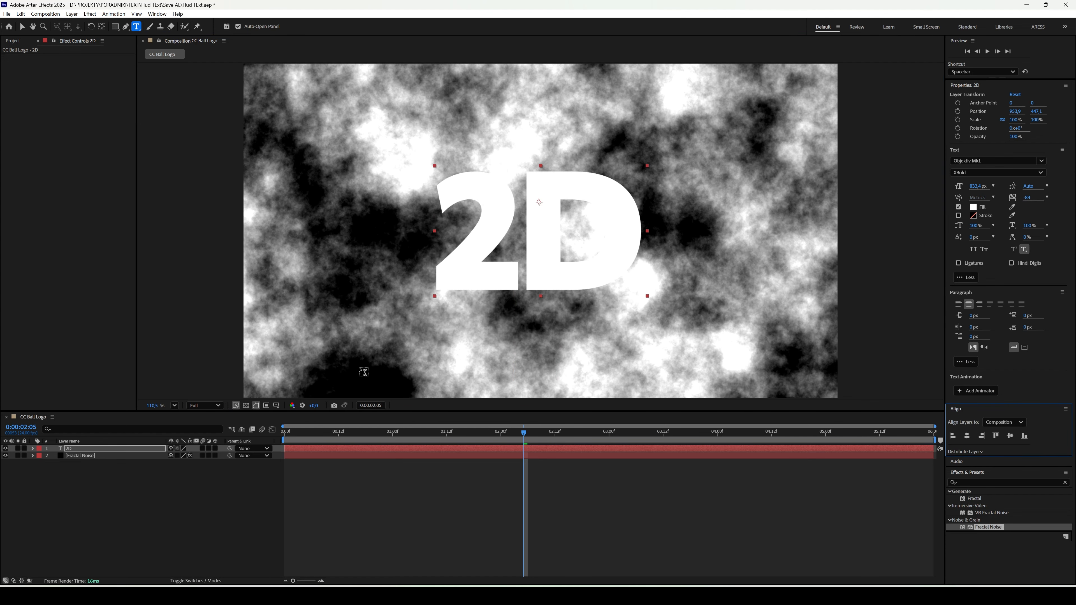
- Pre-compose the 2D text layer under the name Logo Placeholder
right_click(150, 451)
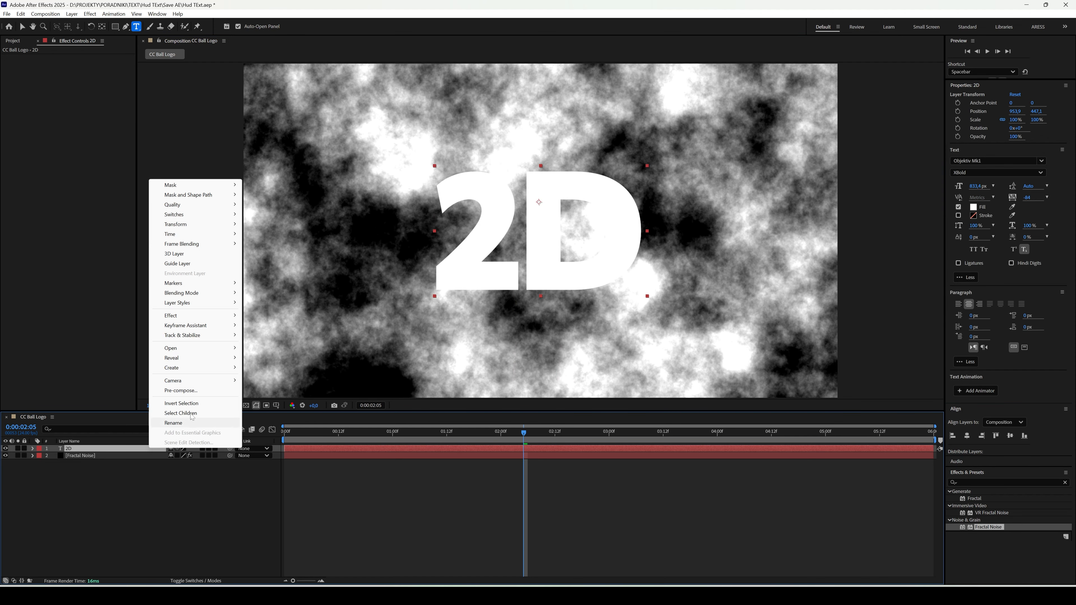
left_click(190, 392)
type("Logo Placeho")
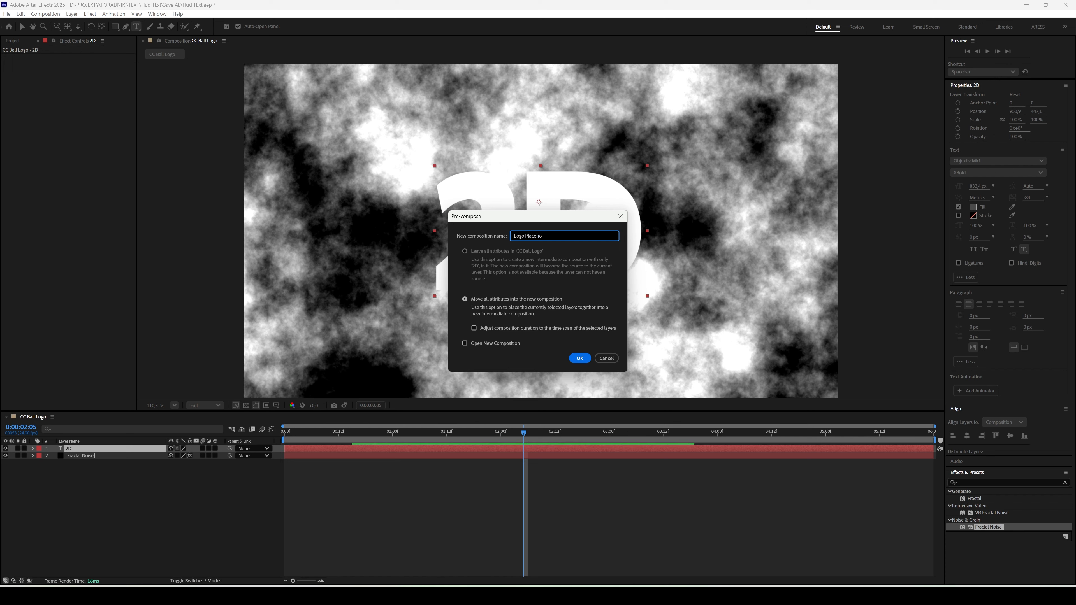
type("lder")
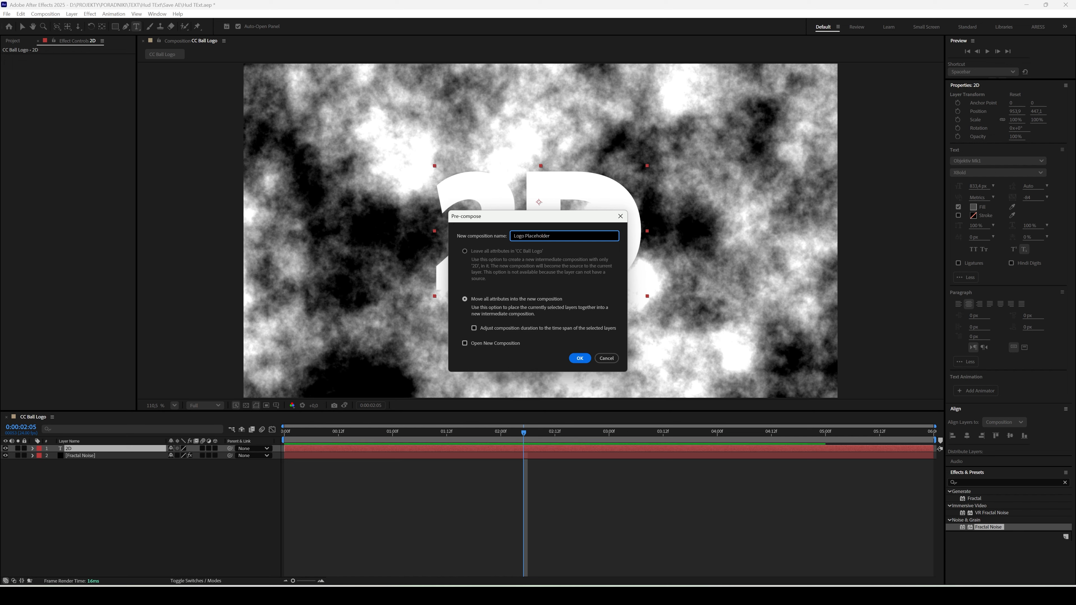
key("Return")
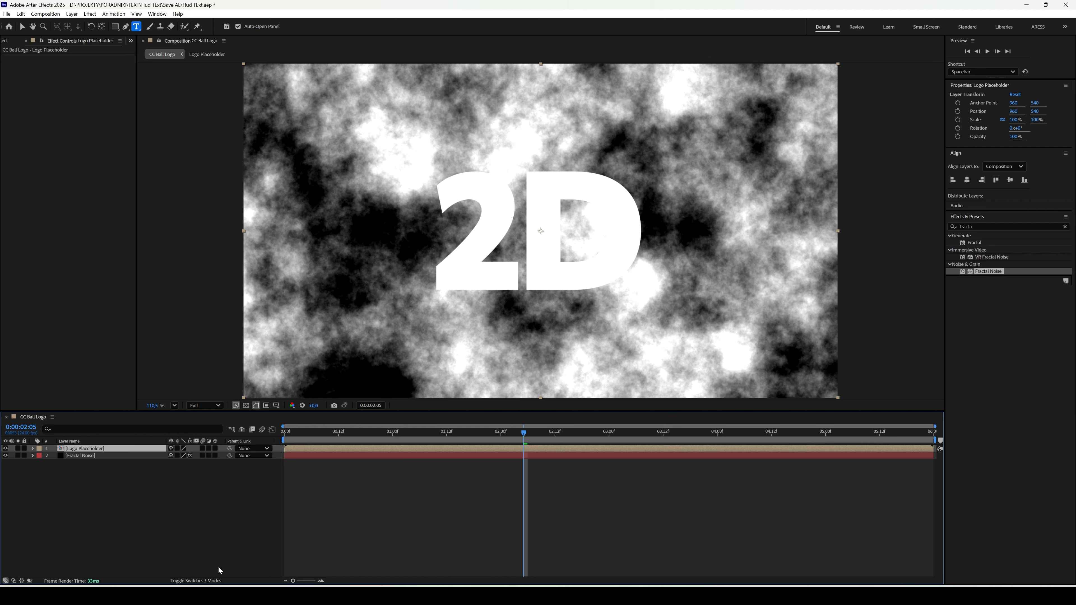
- Use Logo Placeholder as the Fractal Noise layer's track matte and pre-compose both layers as Main Animation
left_click(196, 580)
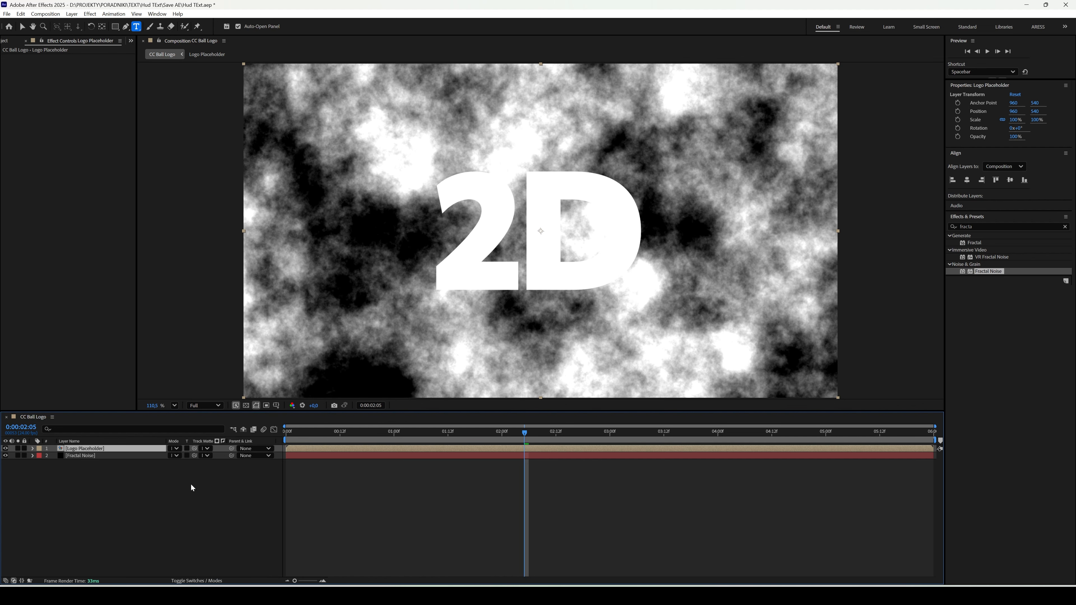
left_click_drag(195, 455, 154, 448)
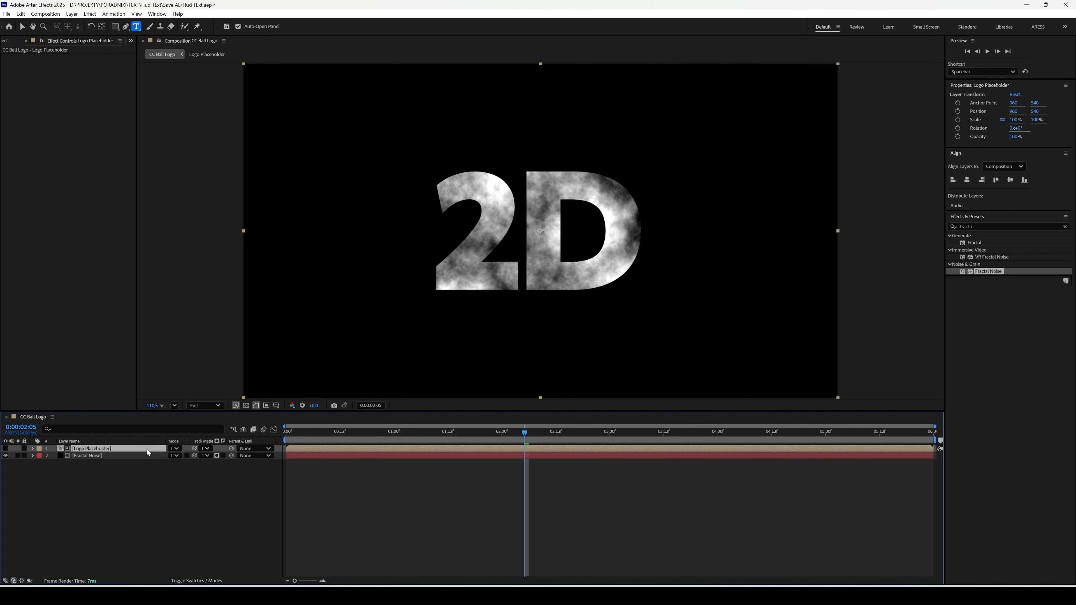
left_click(138, 456, "shift")
right_click(138, 456)
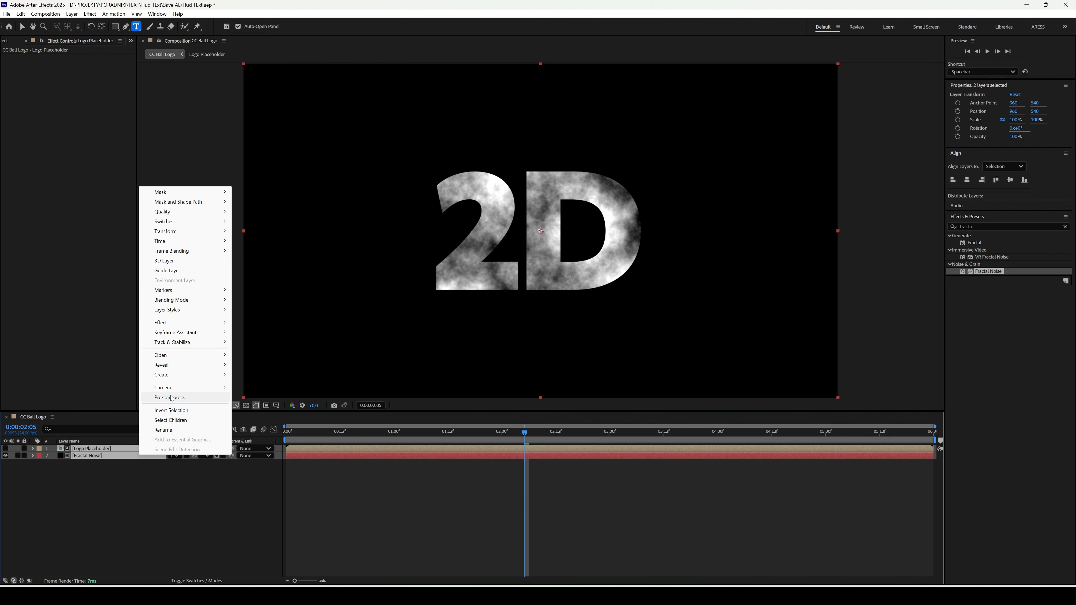
left_click(172, 398)
type("Main Animation")
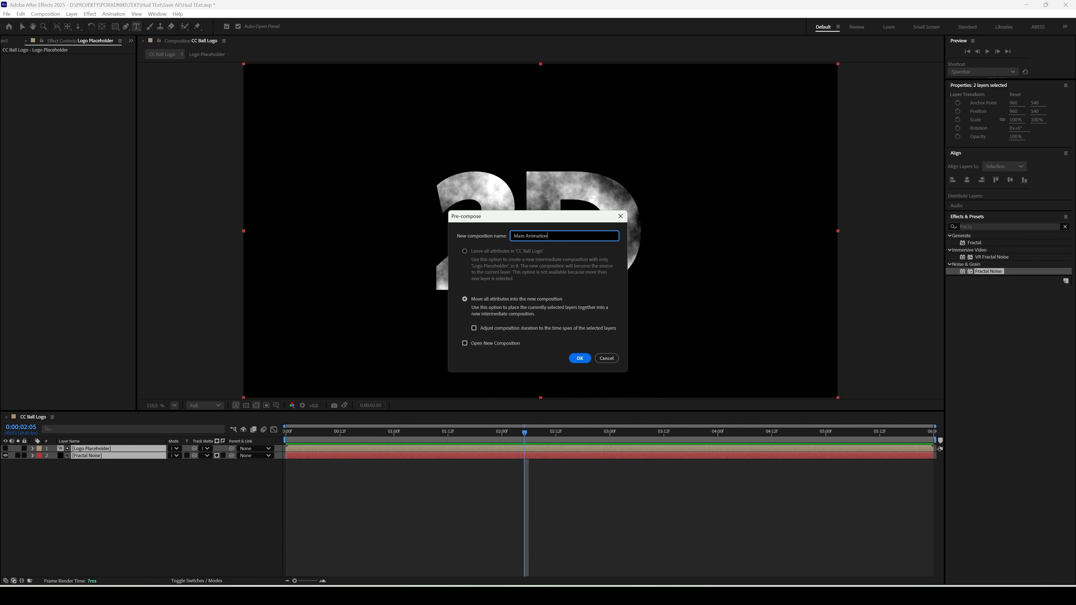
key("Return")
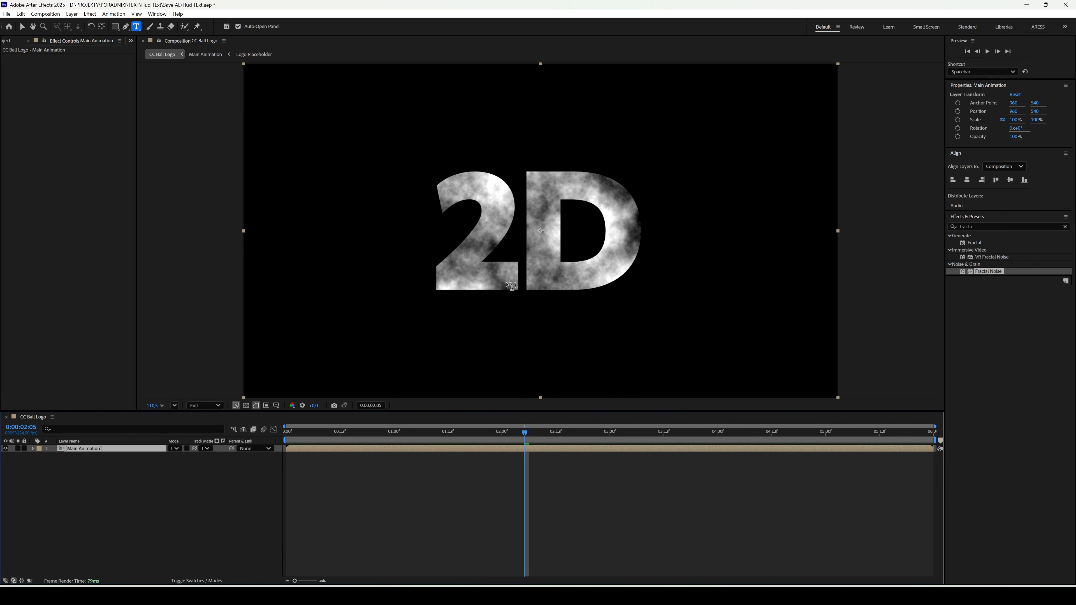
- Find the CC Ball Action effect and apply it to the Main Animation layer
left_click(957, 229)
type("c")
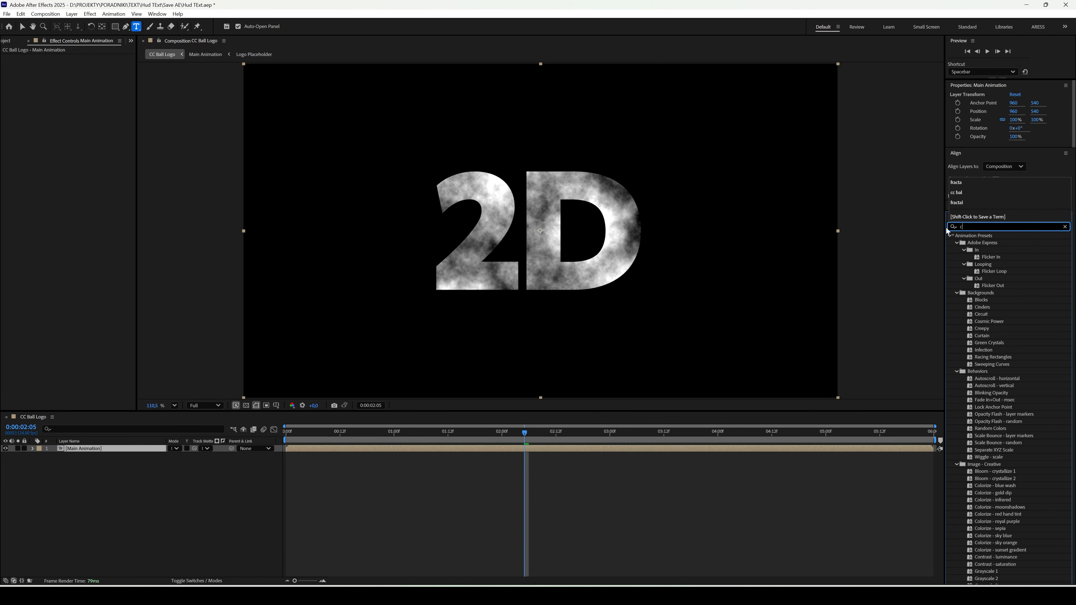
type("c ball")
left_click_drag(978, 242, 638, 265)
key("v")
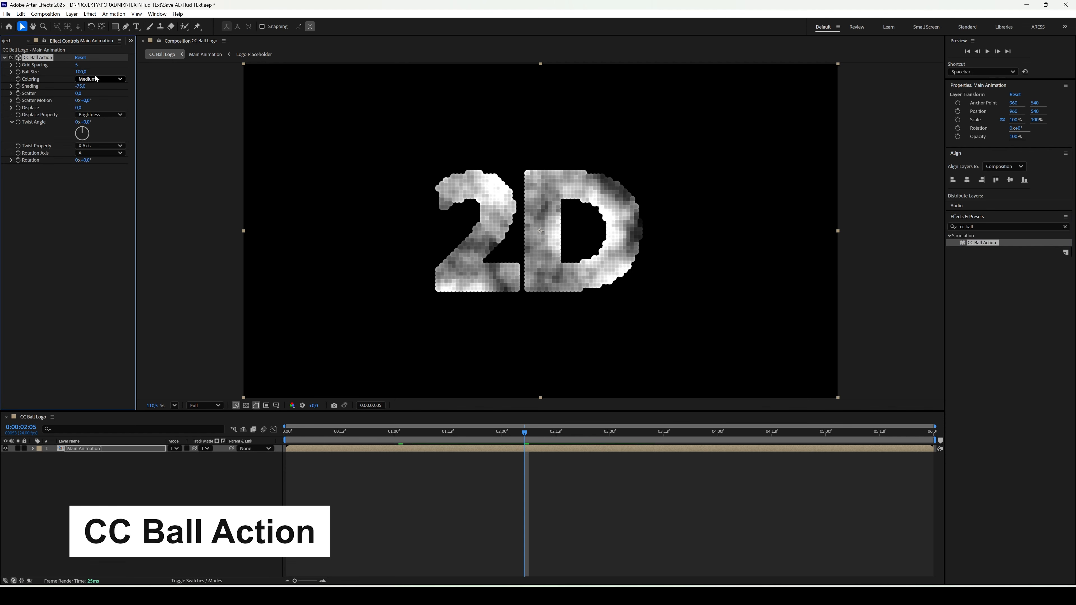
- Set the CC Ball Action grid spacing to 3 and reduce the ball size so the dots separate
left_click(76, 65)
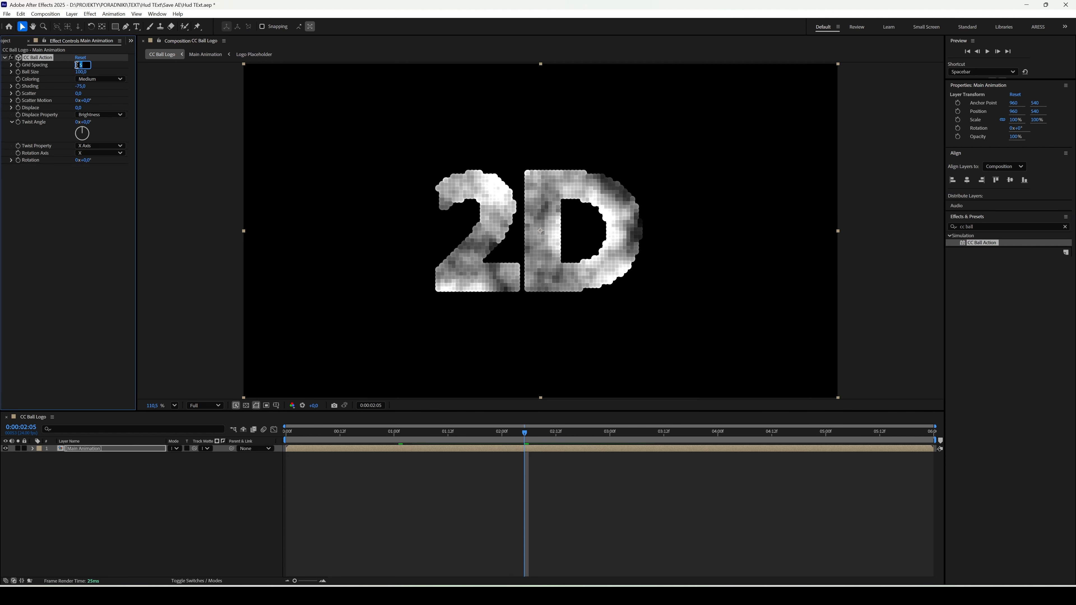
type("3")
key("Return")
left_click(78, 72)
type("50")
key("Return")
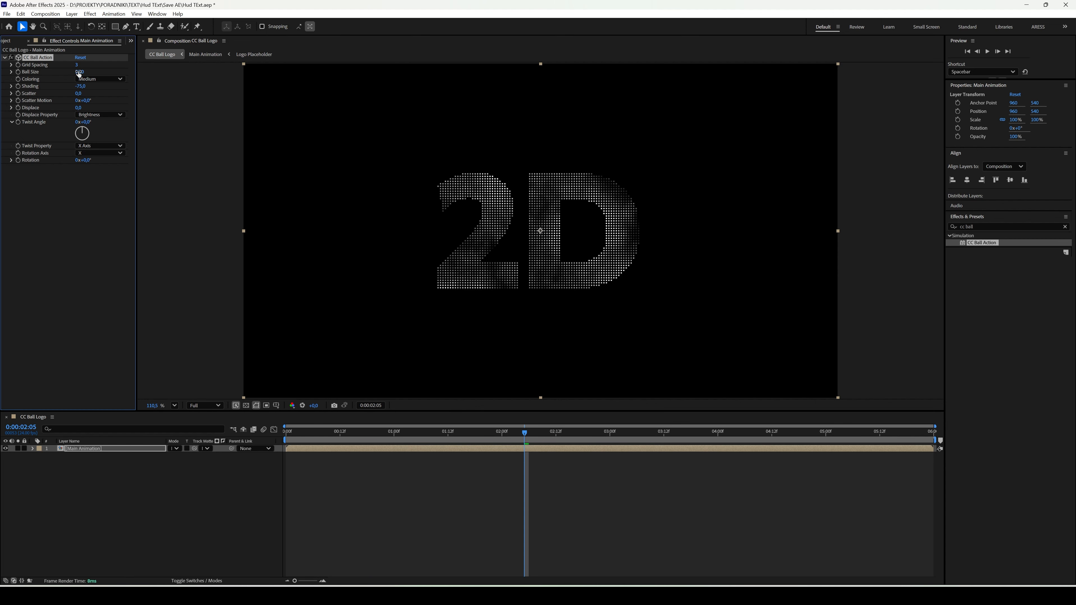
- Set the CC Ball Action shading to 0 and its rotation axis to Y
left_click_drag(80, 87, 83, 91)
left_click(88, 157)
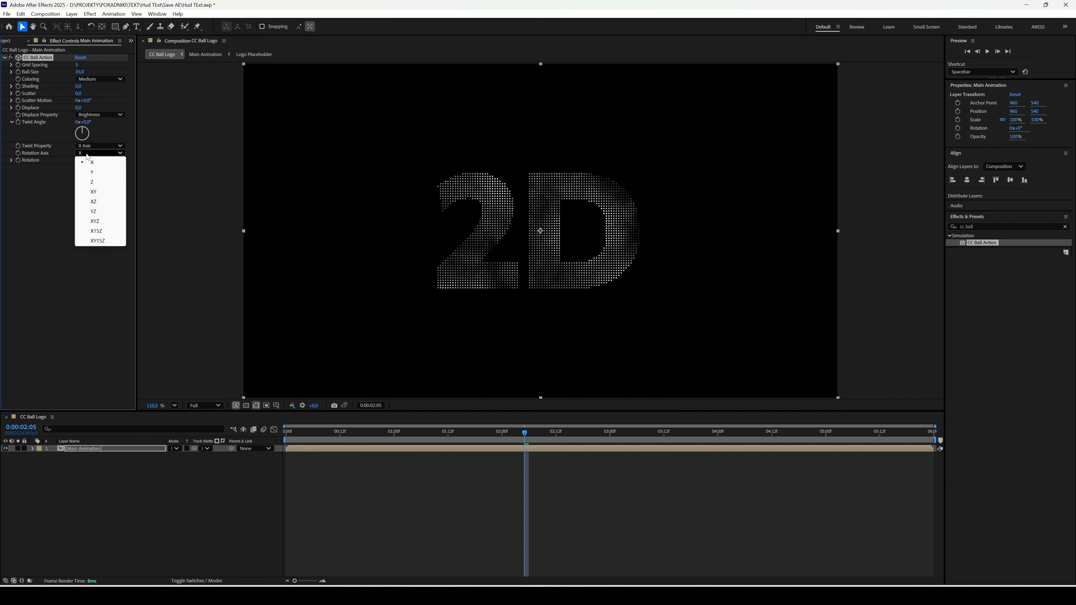
left_click(103, 175)
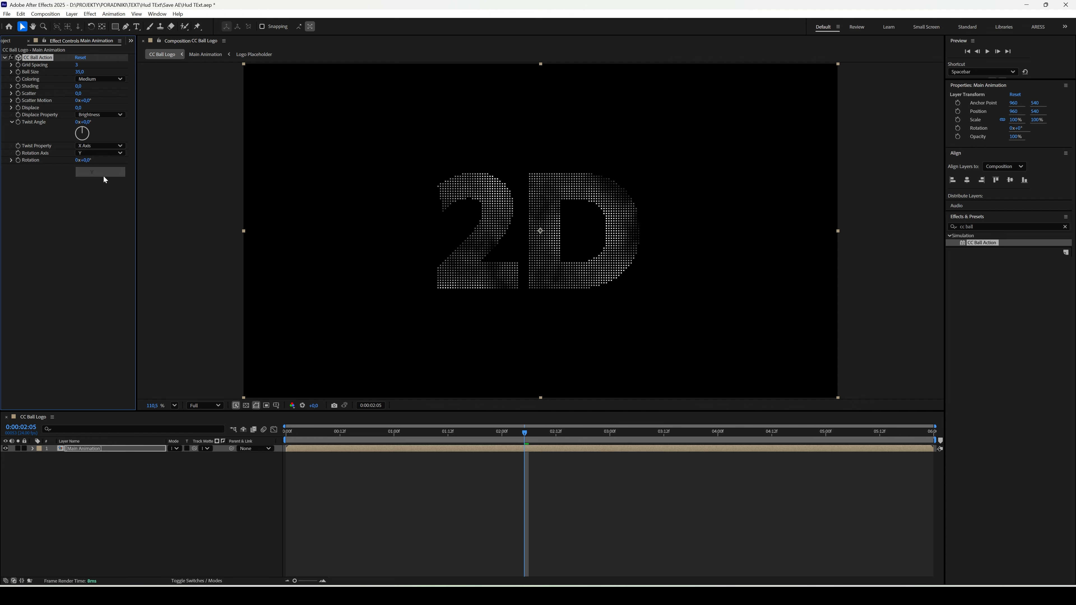
- Keyframe the CC Ball Action rotation from 0° at the timeline start to one full turn at 2 seconds
left_click(458, 435)
left_click_drag(459, 436, 280, 431)
left_click(18, 161)
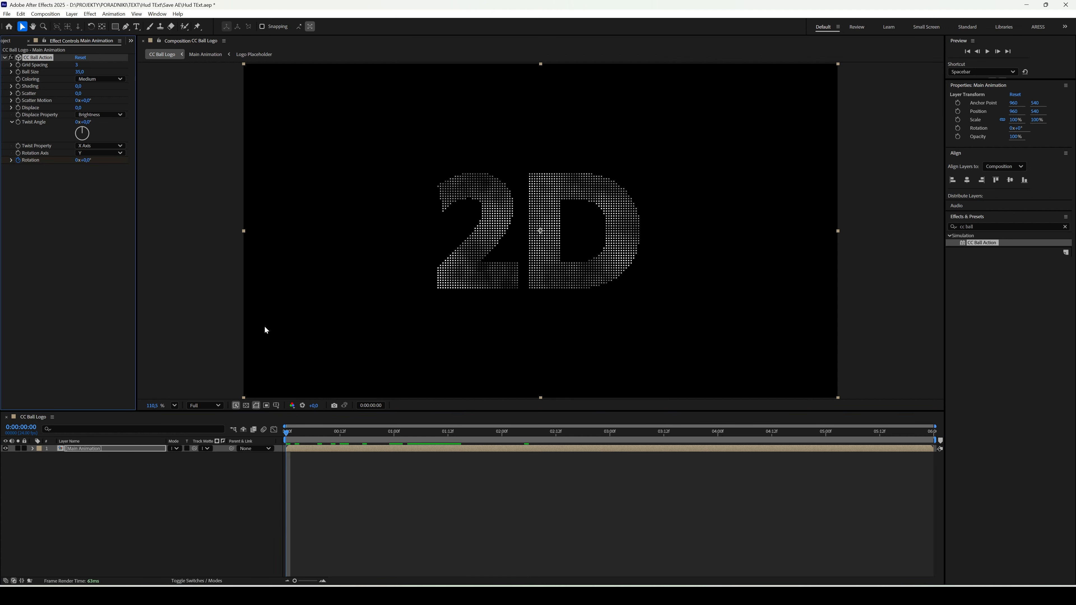
left_click(505, 439)
left_click(78, 161)
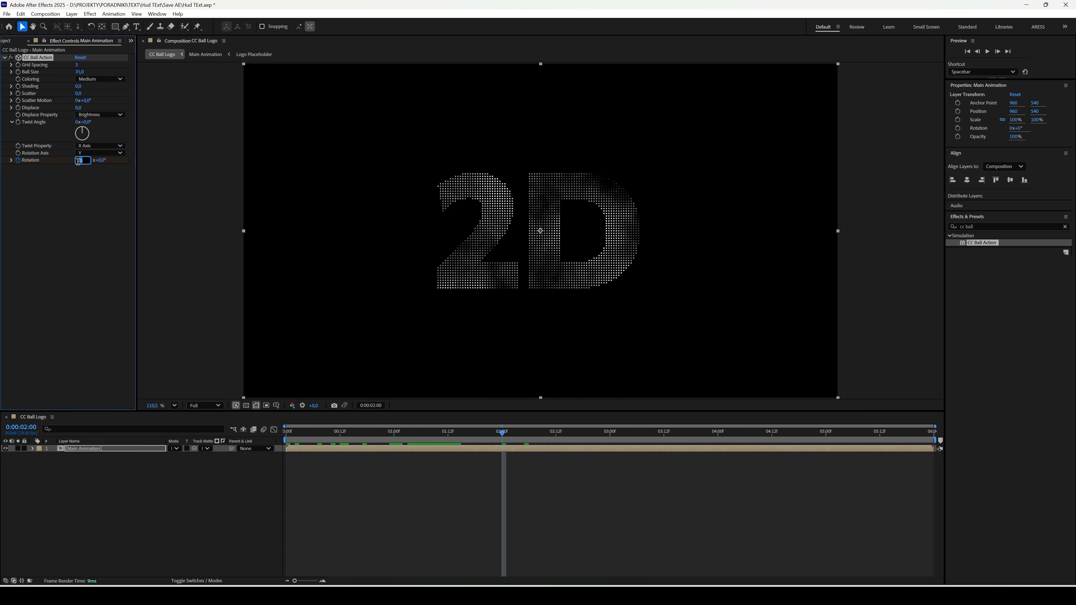
key("Return")
- Preview the rotation from the start and reveal the layer's keyframes in the timeline
key("Home")
key("space")
key("space")
key("u")
- Set the twist property to Red and keyframe the twist angle at 10° at the timeline start
left_click_drag(319, 435, 277, 429)
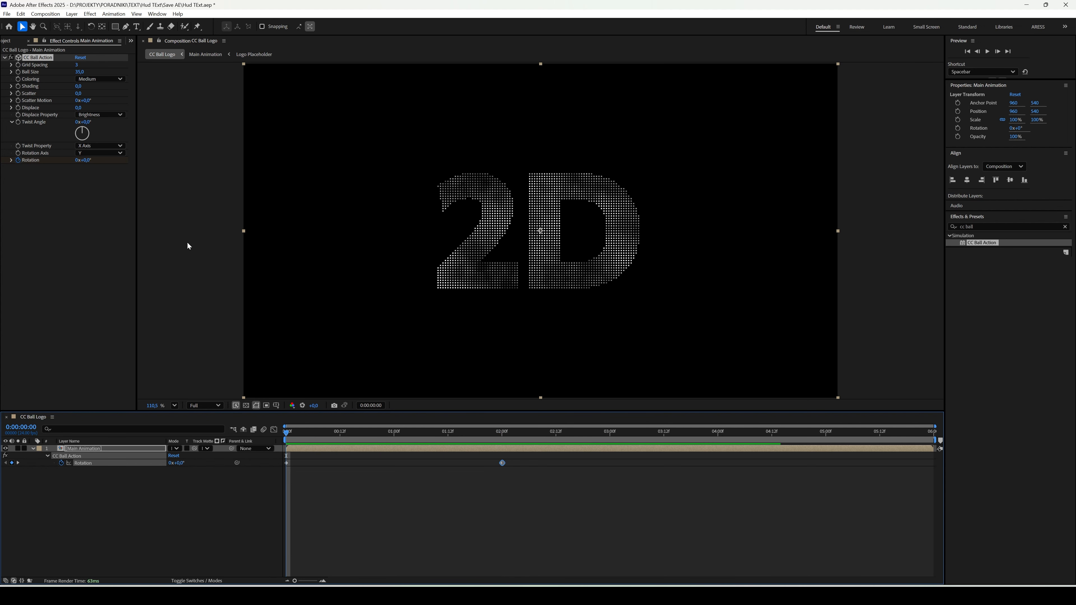
left_click(100, 147)
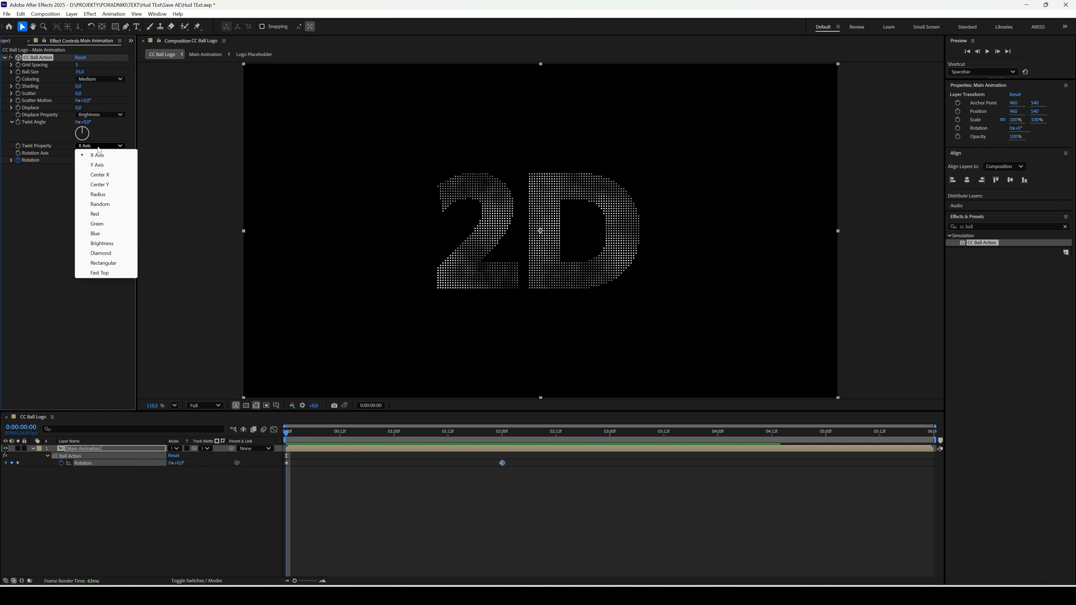
left_click(96, 214)
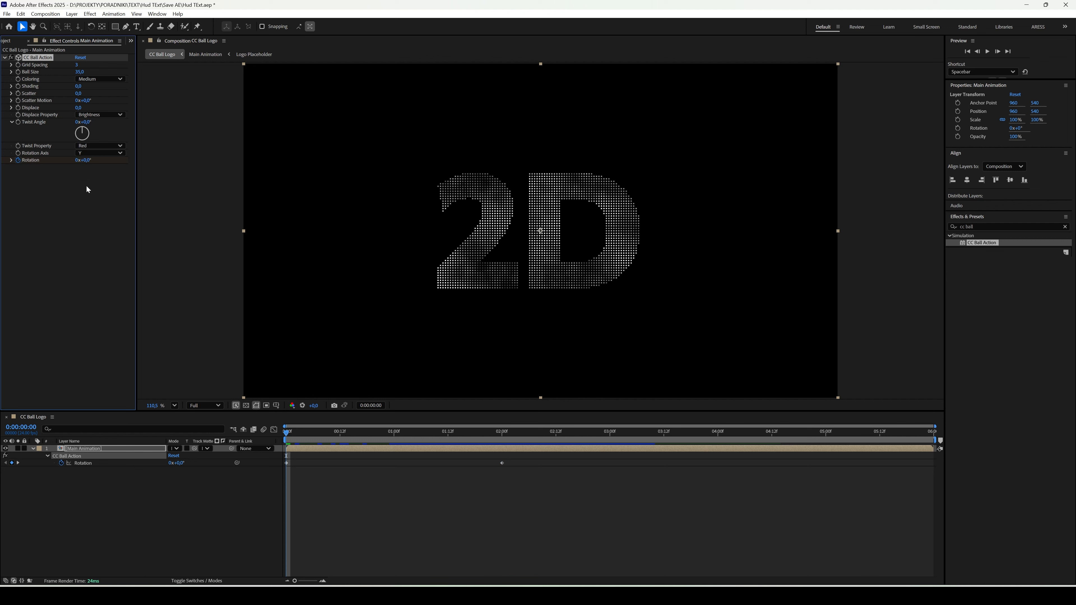
left_click(85, 122)
type("10")
key("Return")
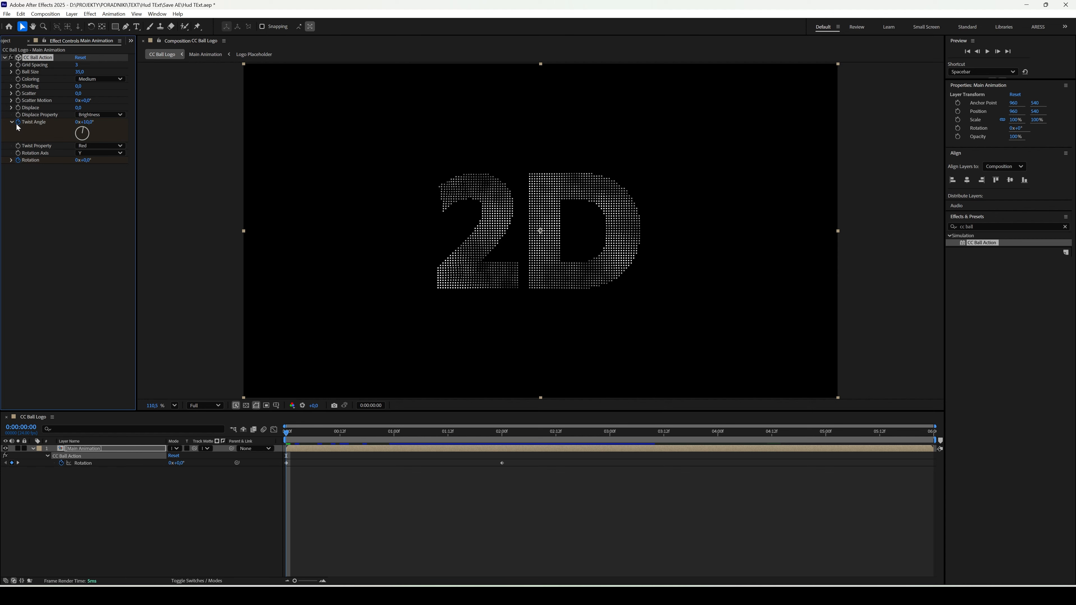
- Keyframe the twist angle at about 260° at 1 second and at 10° at 2 seconds
left_click(394, 435)
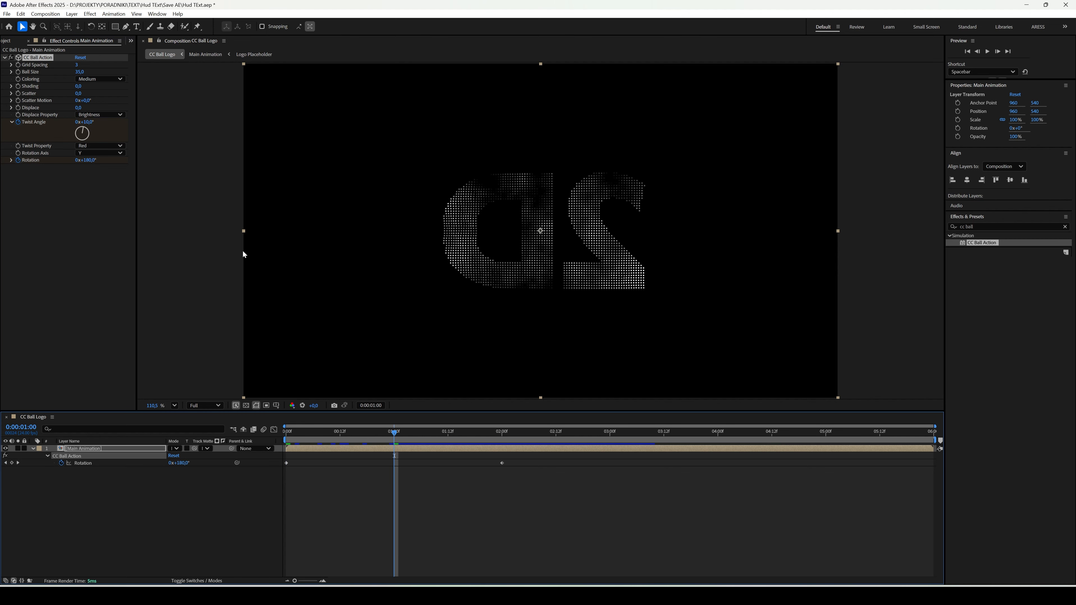
left_click_drag(88, 125, 208, 134)
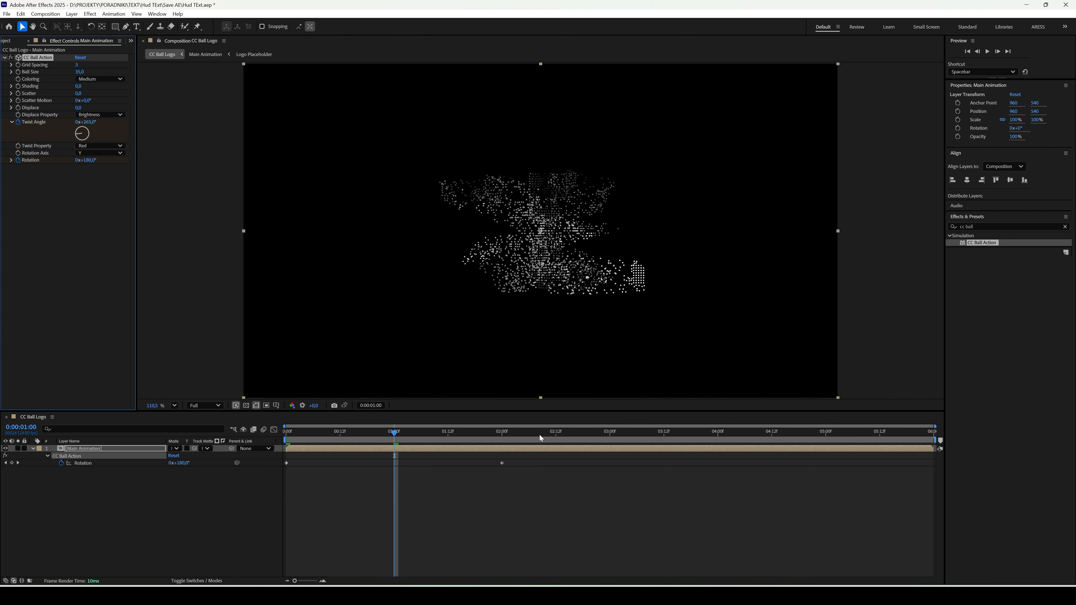
left_click(504, 435)
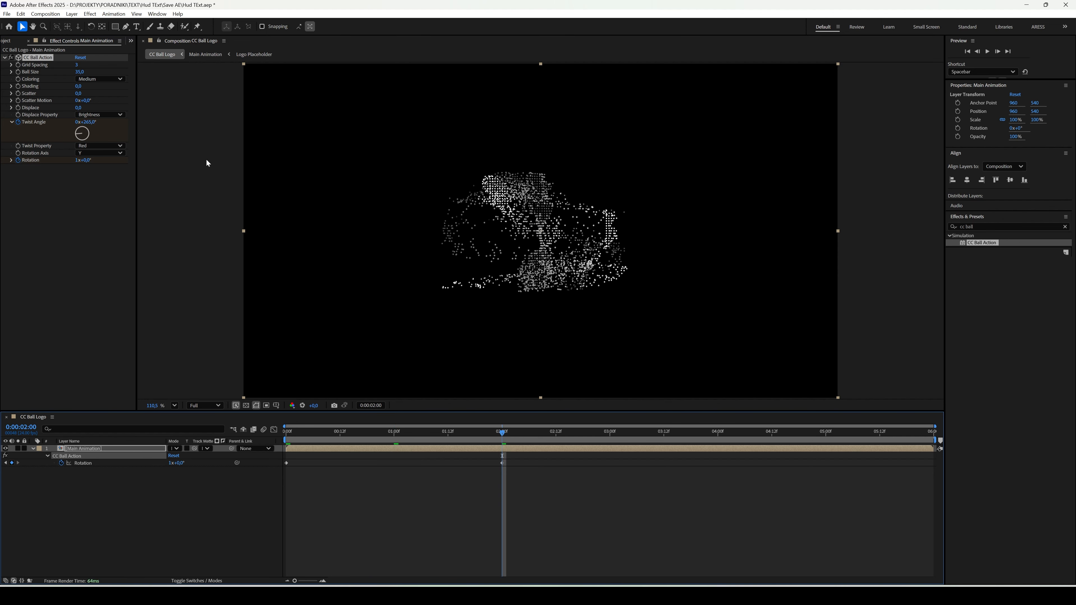
left_click(96, 124)
type("10")
key("Return")
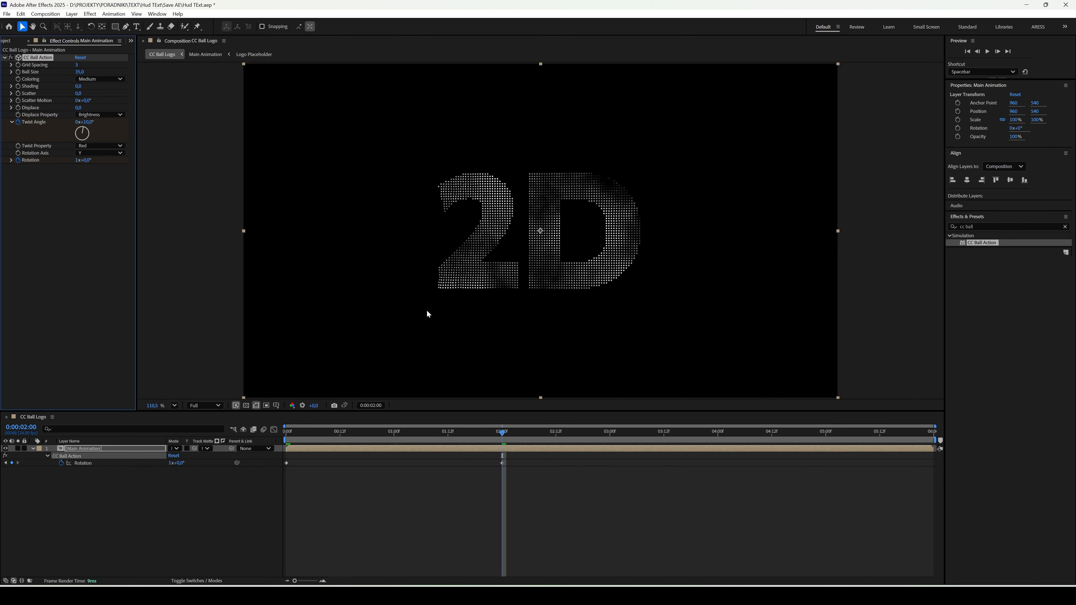
- Preview the twisting dot animation from the timeline start to past 2 seconds
key("Home")
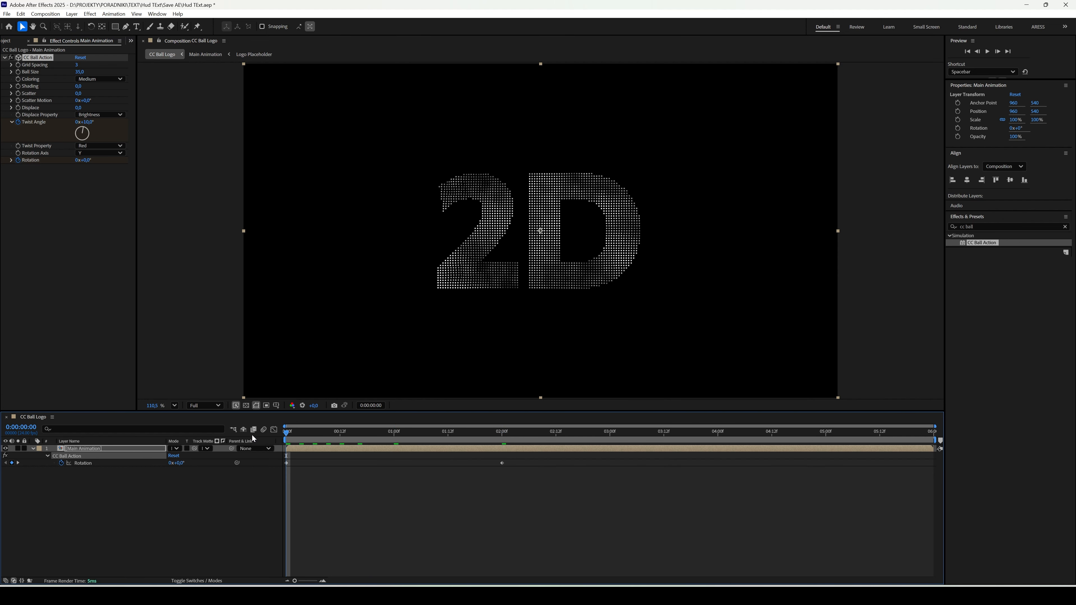
key("space")
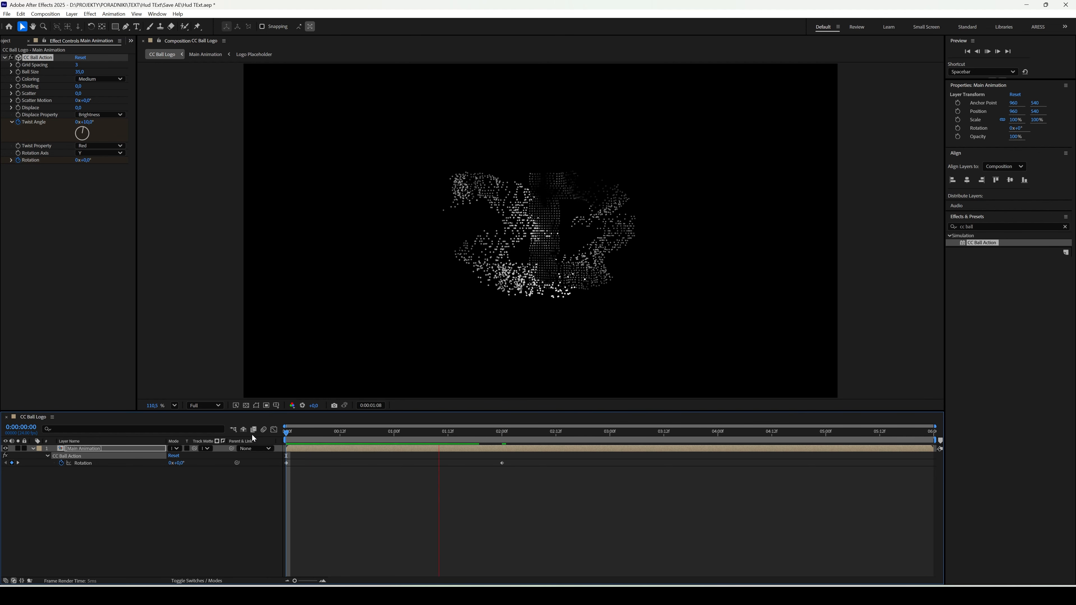
key("space")
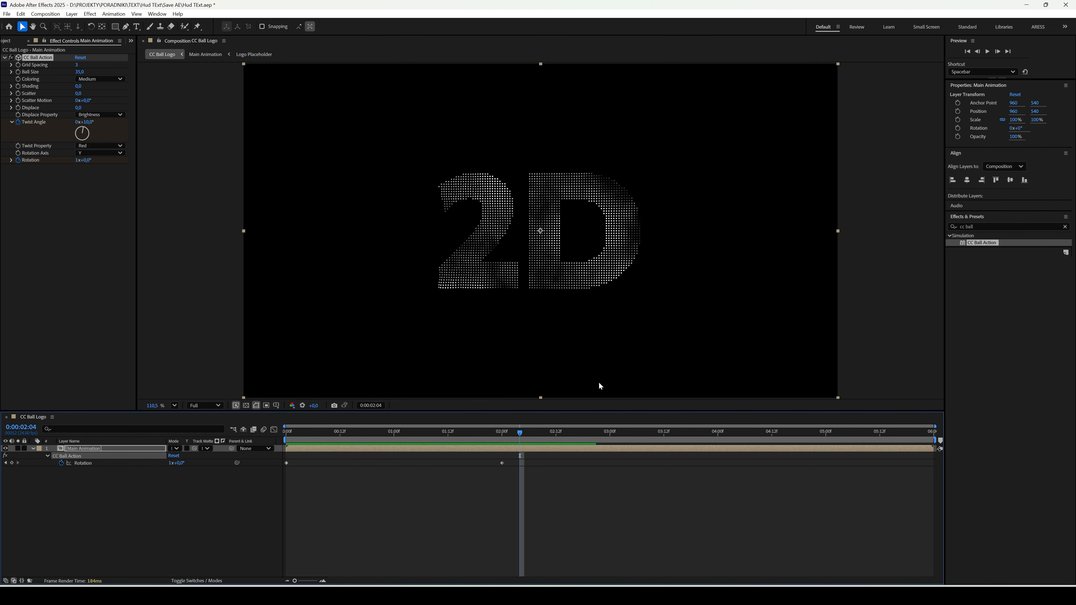
- Apply the Tritone effect to the Main Animation layer and set its midtones to blue 007EF0
left_click(953, 226)
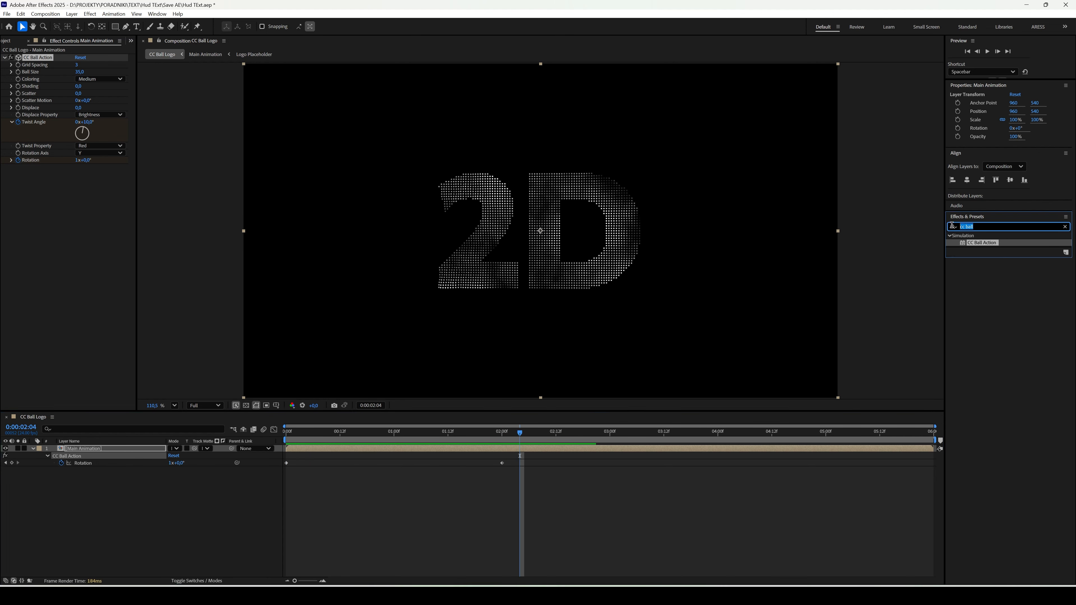
type("trit")
left_click_drag(983, 242, 687, 268)
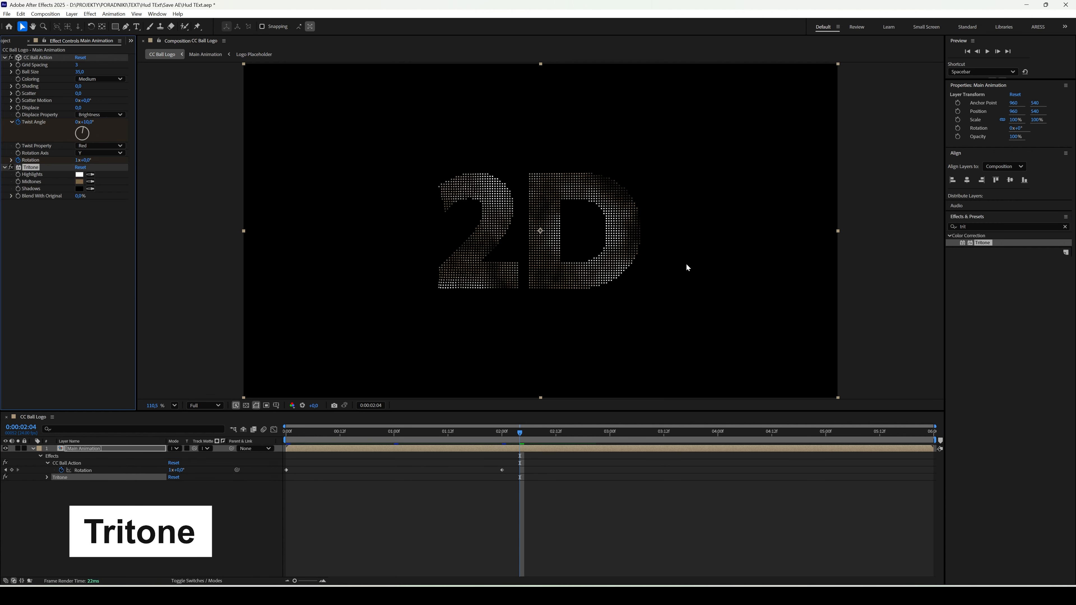
left_click(82, 183)
left_click(557, 275)
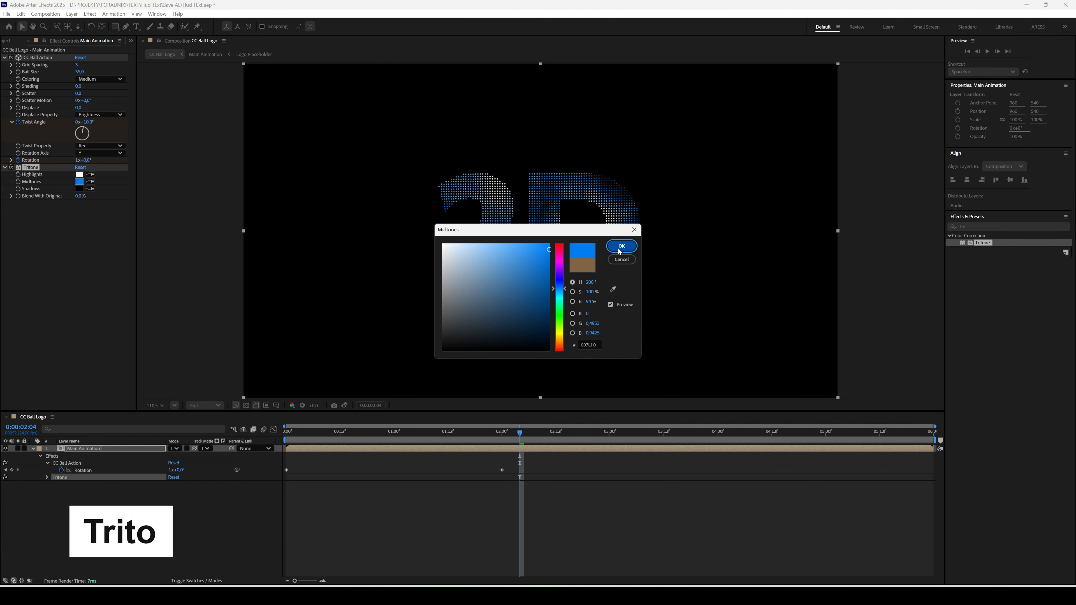
left_click(622, 245)
- Set the Tritone highlights to bright blue 0091F0 and its shadows to a darker blue
left_click(79, 175)
left_click(544, 250)
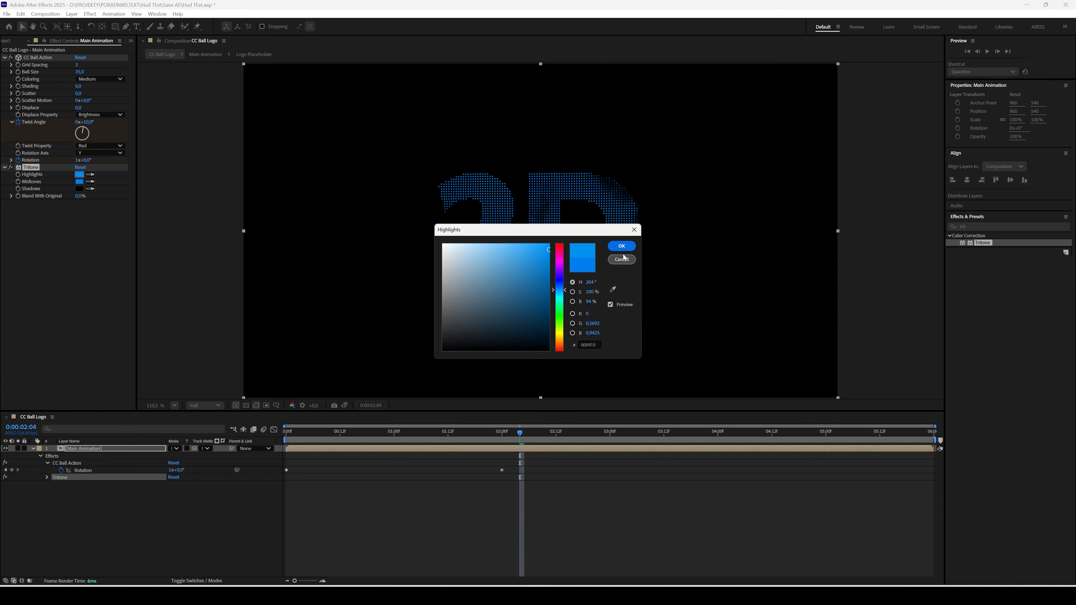
left_click(622, 245)
left_click(80, 189)
left_click(547, 293)
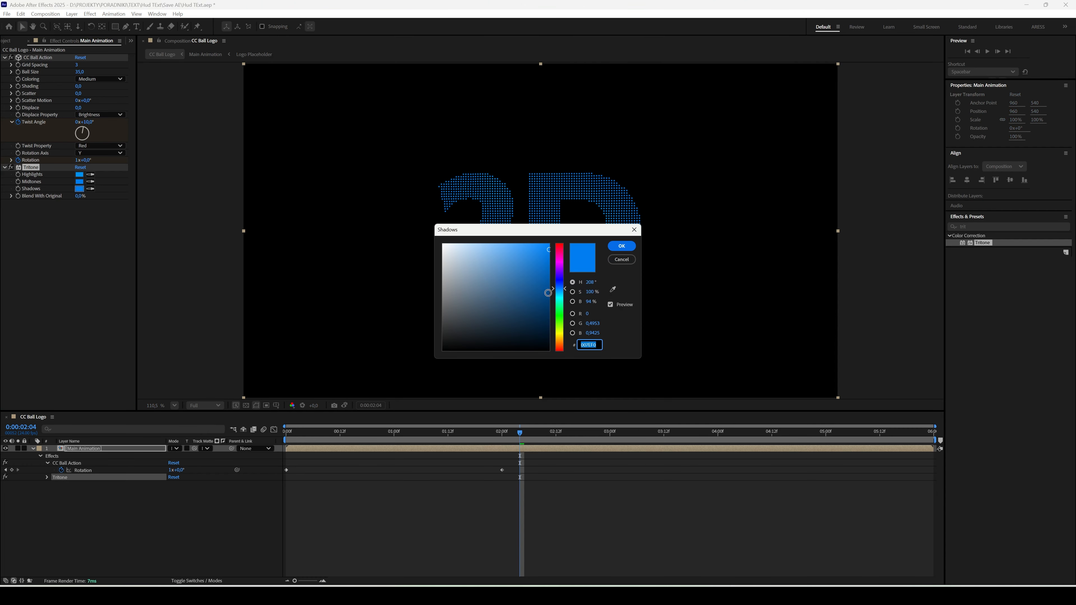
left_click(546, 293)
left_click(621, 246)
- Preview the recoloured animation from the start, then park the playhead at 1 second 14 frames
left_click_drag(316, 432, 267, 441)
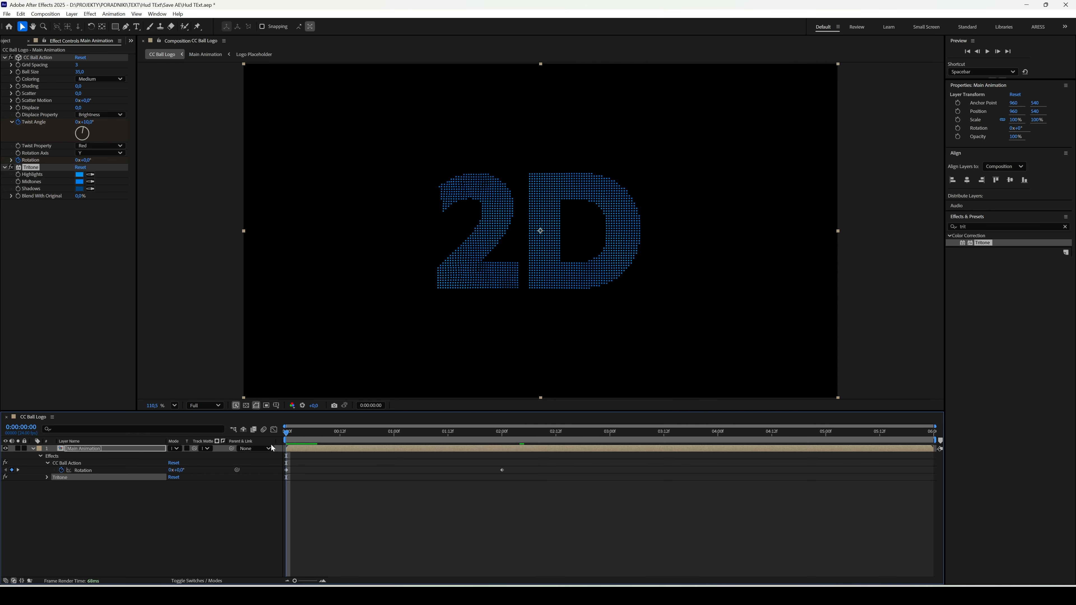
key("space")
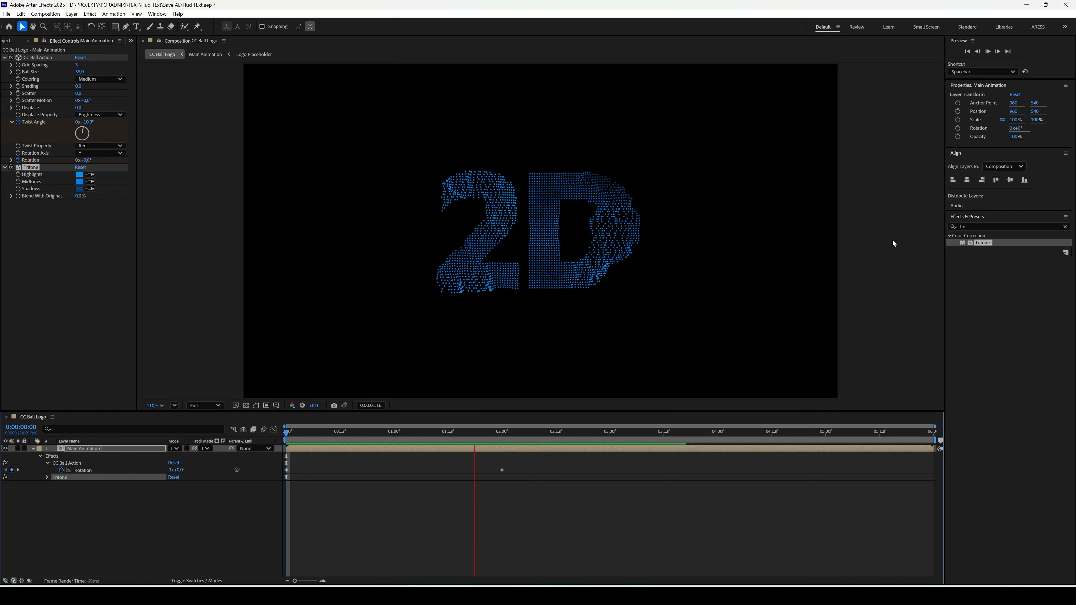
left_click(961, 227)
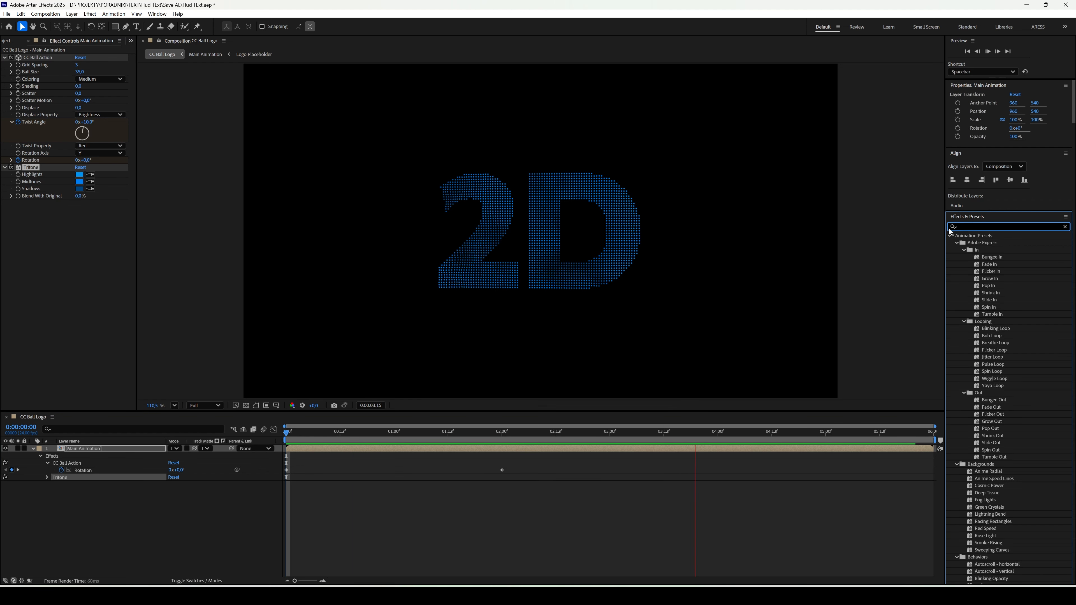
left_click(607, 483)
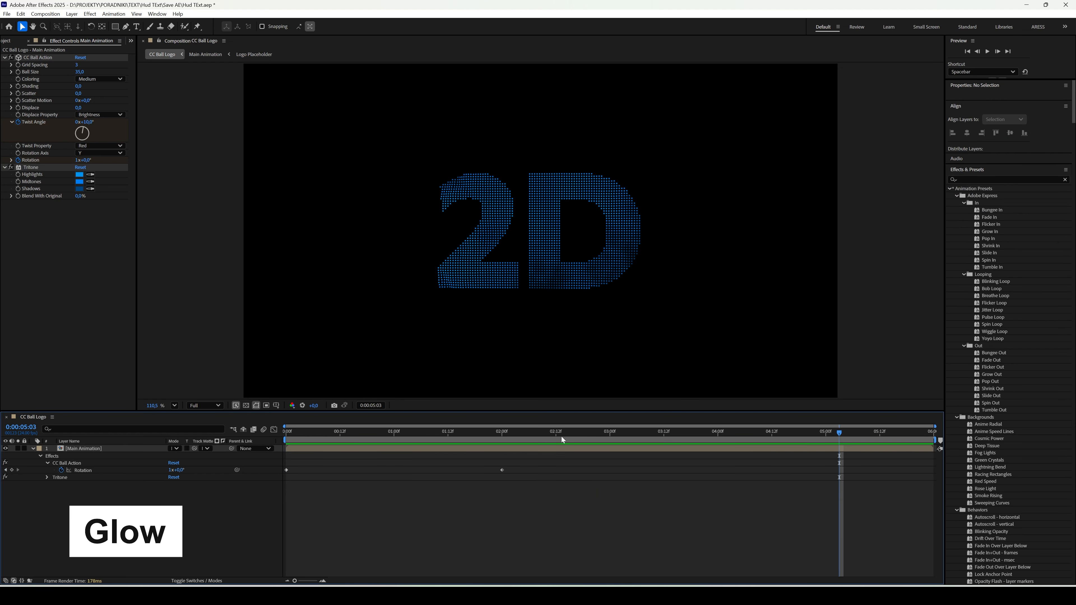
left_click(458, 439)
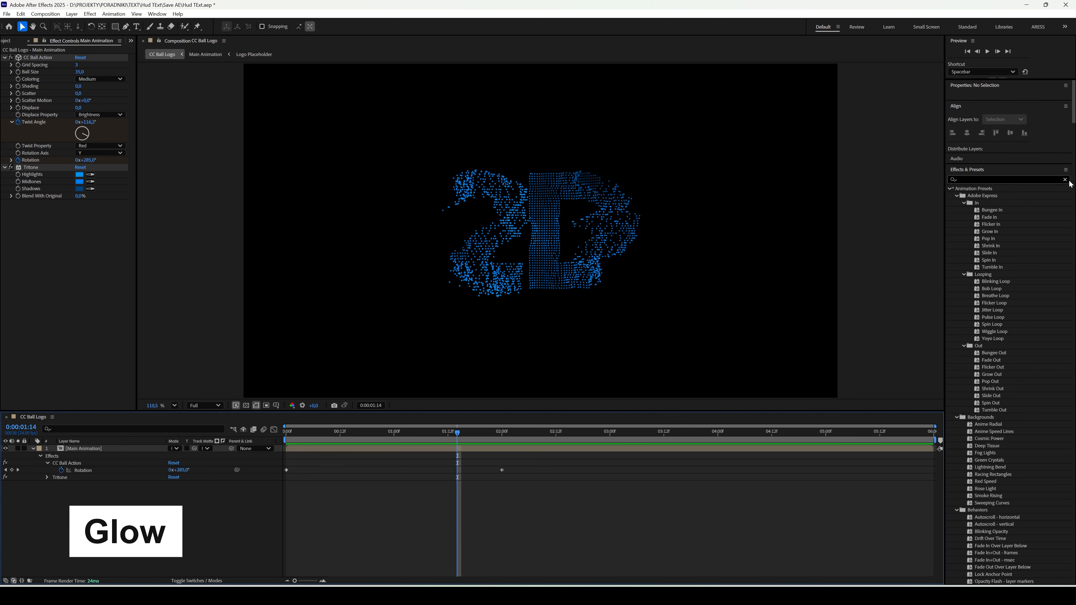
- Apply the Stylize Glow effect to the dotted logo layer and set its glow radius to 1
left_click(1030, 178)
type("glow")
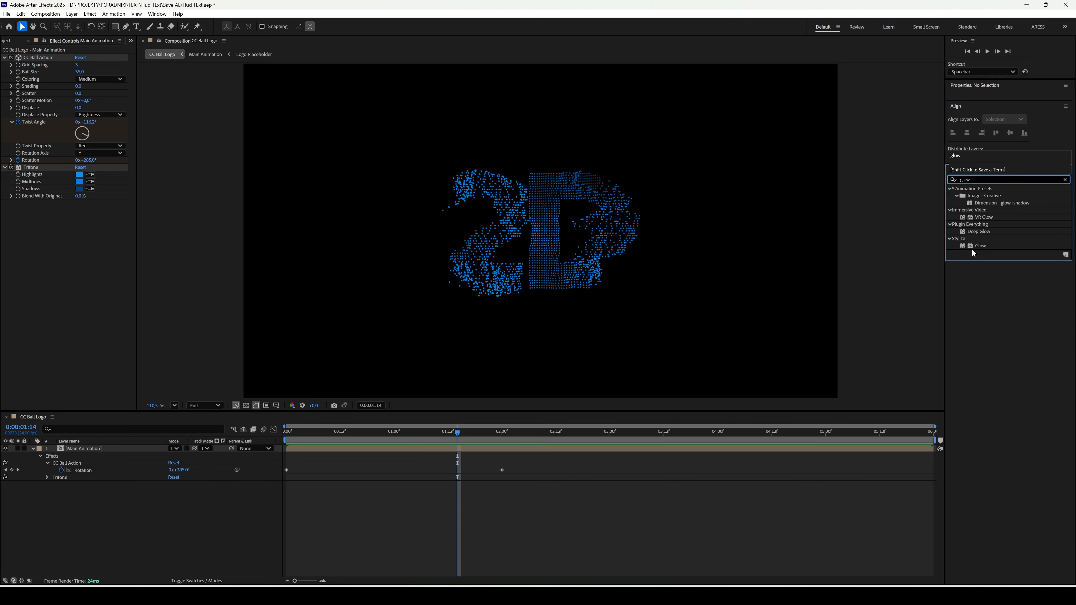
left_click_drag(982, 248, 634, 270)
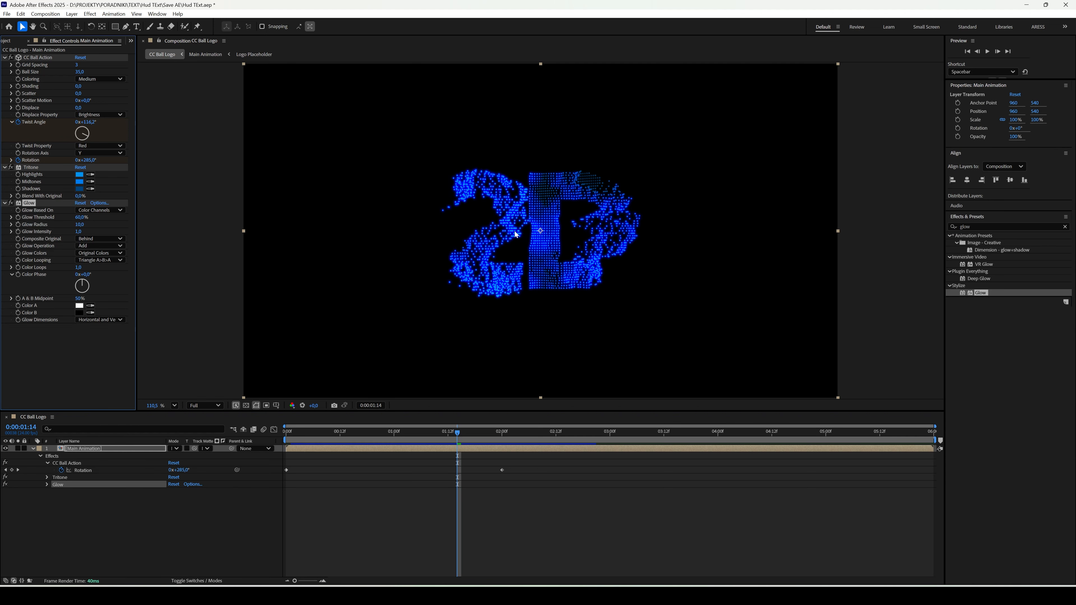
left_click(79, 224)
type("0")
key("Return")
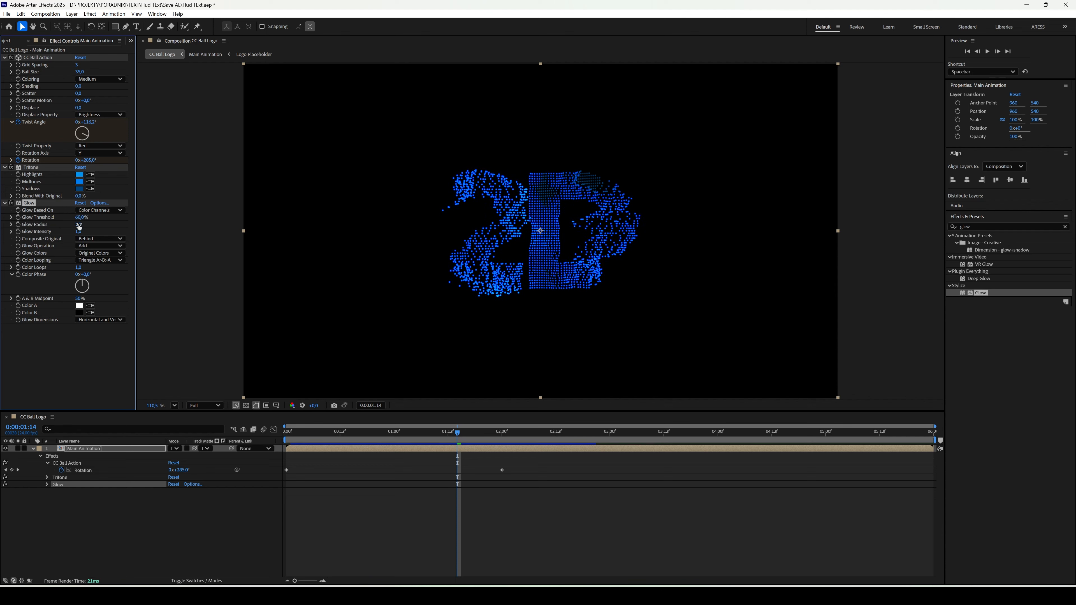
- Change the Tritone shadows to a saturated deep blue and preview the animation
left_click(79, 189)
mouse_move(547, 293)
left_mouse_down()
mouse_move(549, 276)
mouse_move(560, 282)
left_mouse_up()
left_click(620, 247)
key("space")
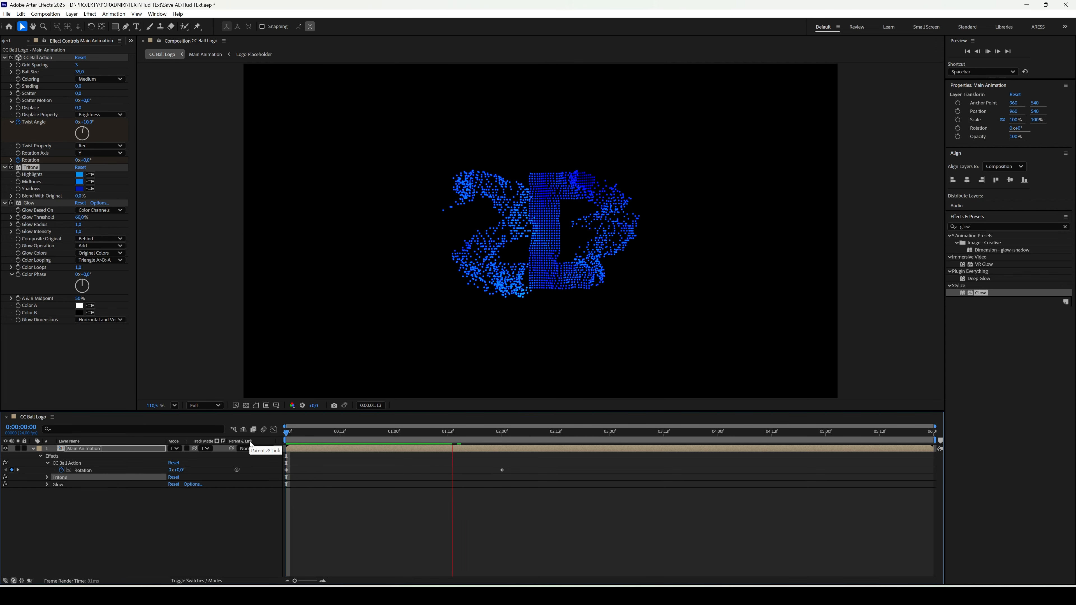
key("space")
- Reveal the twist angle and rotation keyframes of the Main Animation layer and apply Easy Ease to all of them
key("u")
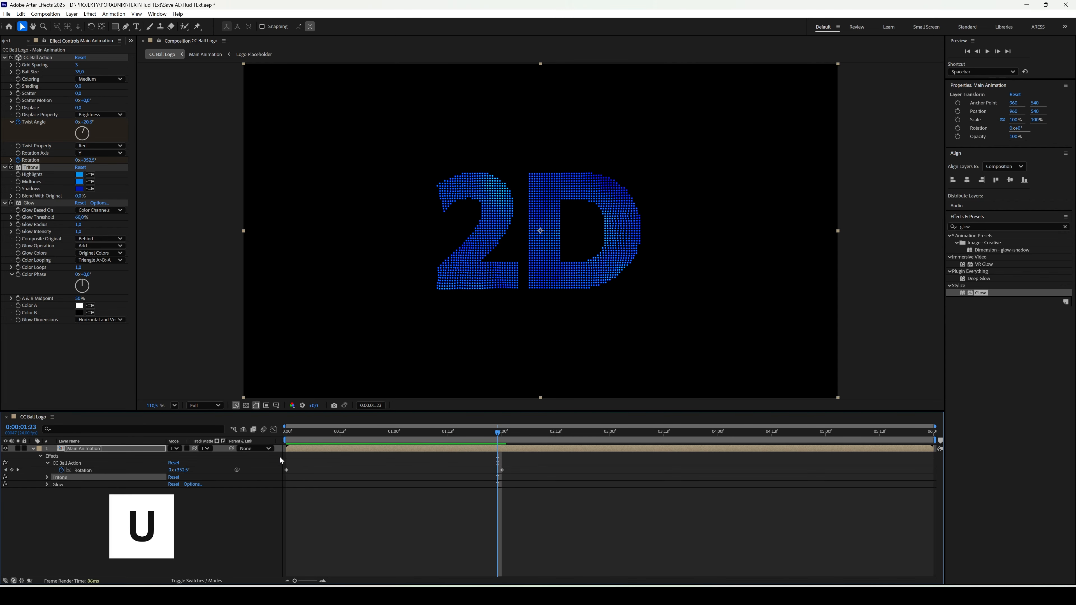
left_click(362, 449)
key("u")
left_click_drag(513, 478, 284, 468)
key("F9")
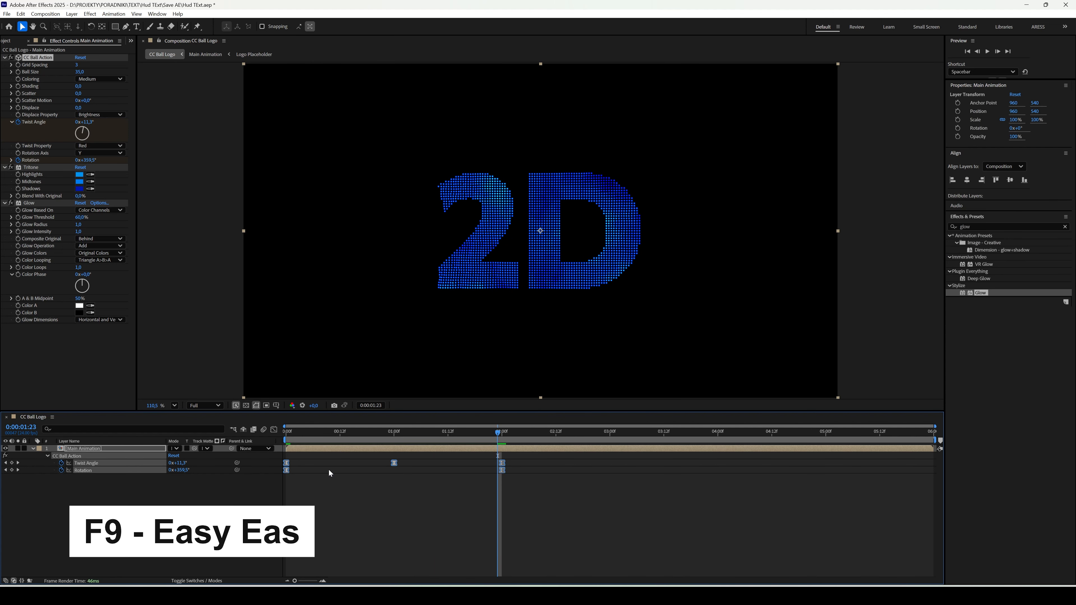
- Move the first rotation keyframe about 2 frames later and preview the animation from the start
left_click(420, 475)
left_click_drag(508, 463, 296, 471)
left_click(306, 477)
key("Home")
key("space")
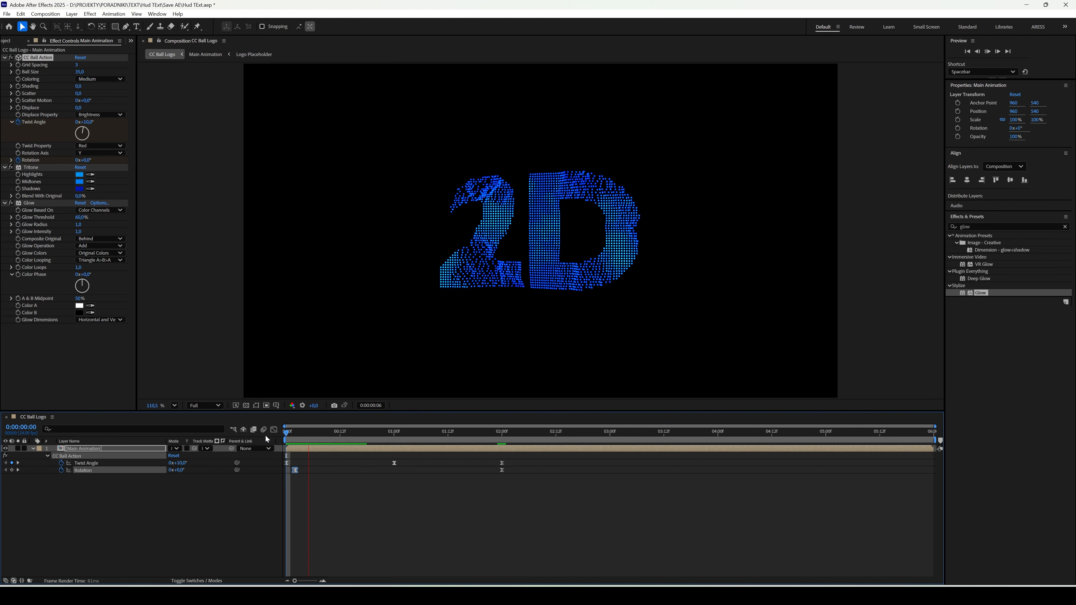
key("space")
- Open the nested Logo Placeholder composition through Main Animation and split its 2D text layer at 1 second
left_click(394, 434)
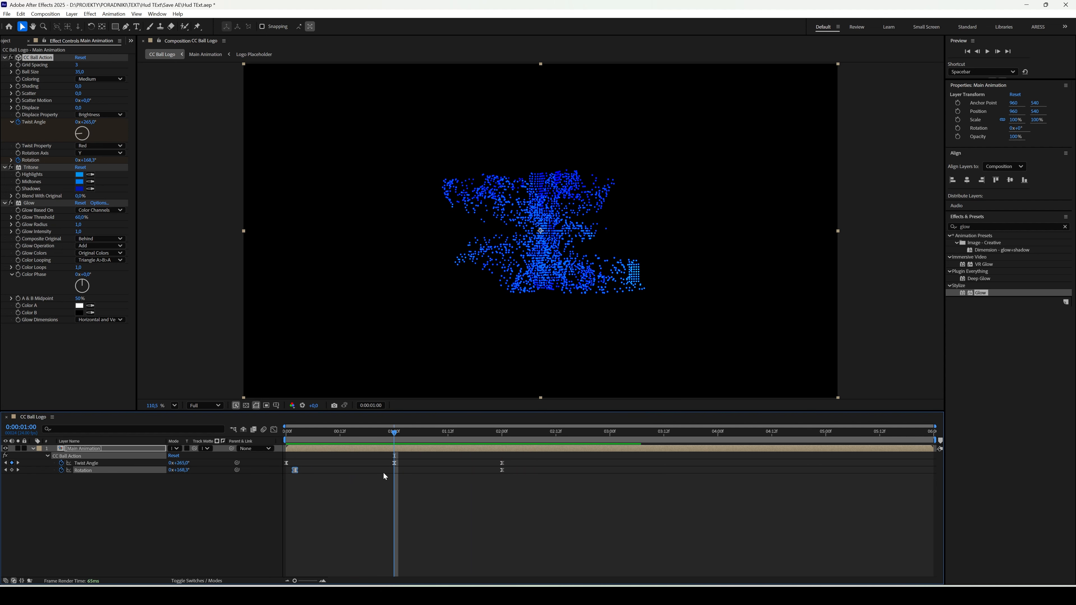
left_click(383, 472)
left_click(396, 451)
double_click(397, 450)
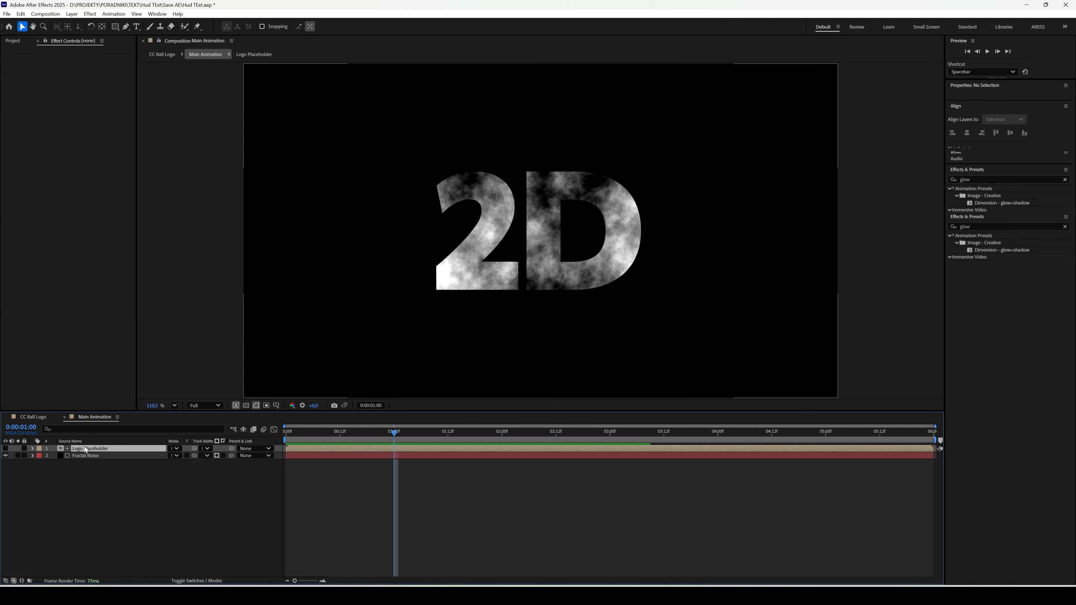
double_click(123, 449)
left_click(92, 450)
key("ctrl+shift+d")
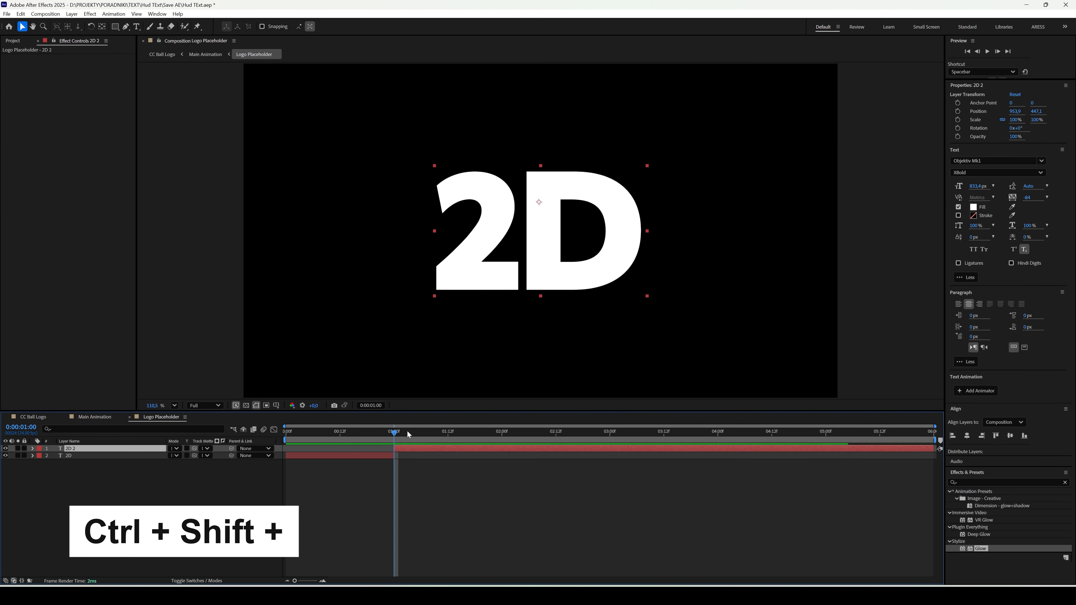
- Replace the character 2 with # in the text layer that starts at 1 second
left_click(136, 27)
left_click(459, 232)
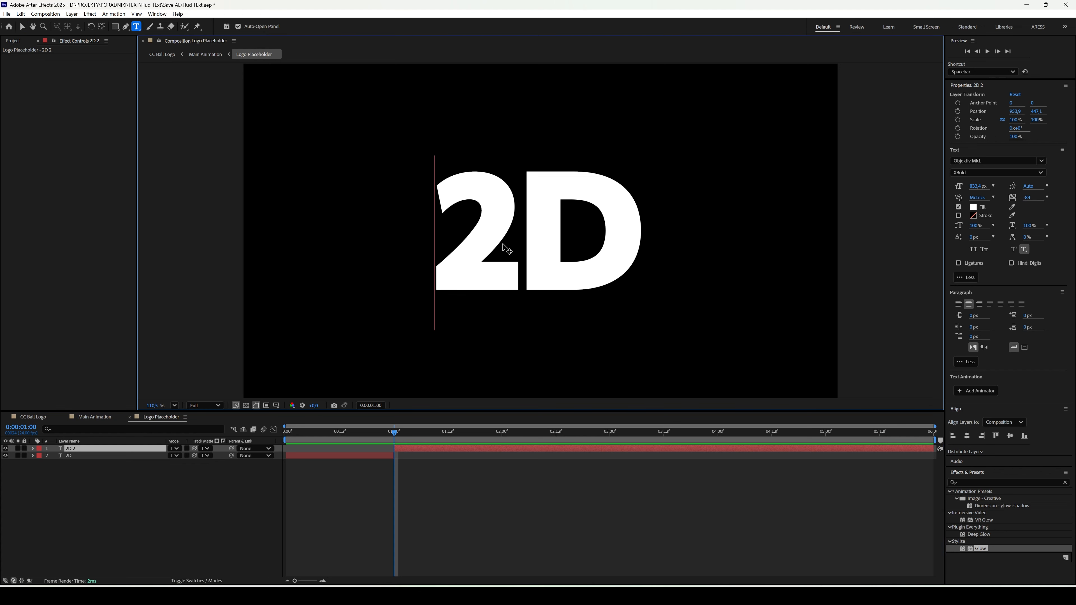
left_click_drag(510, 247, 474, 248)
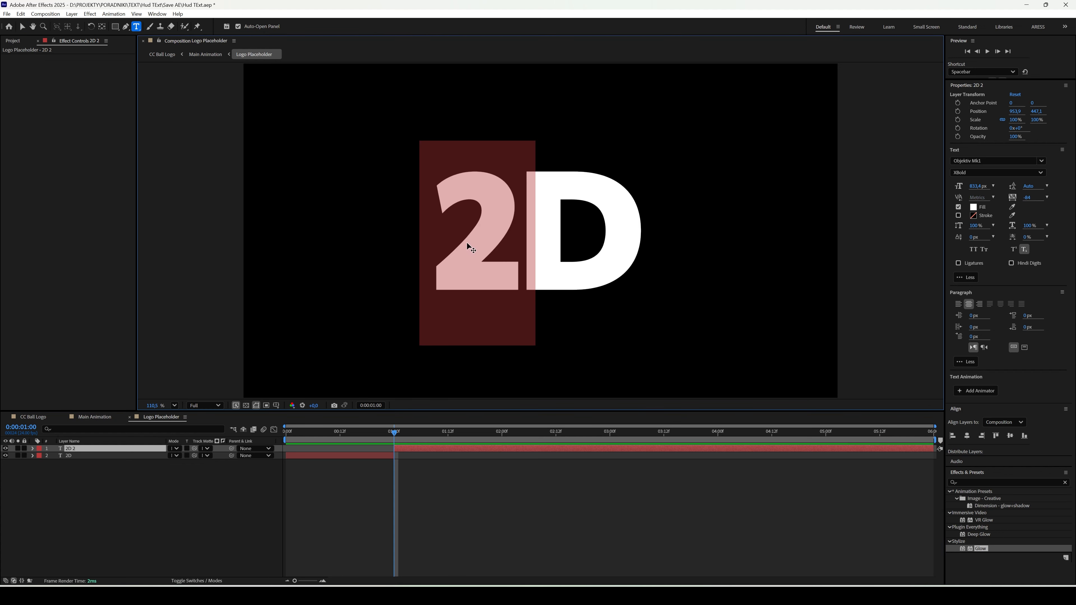
type("#")
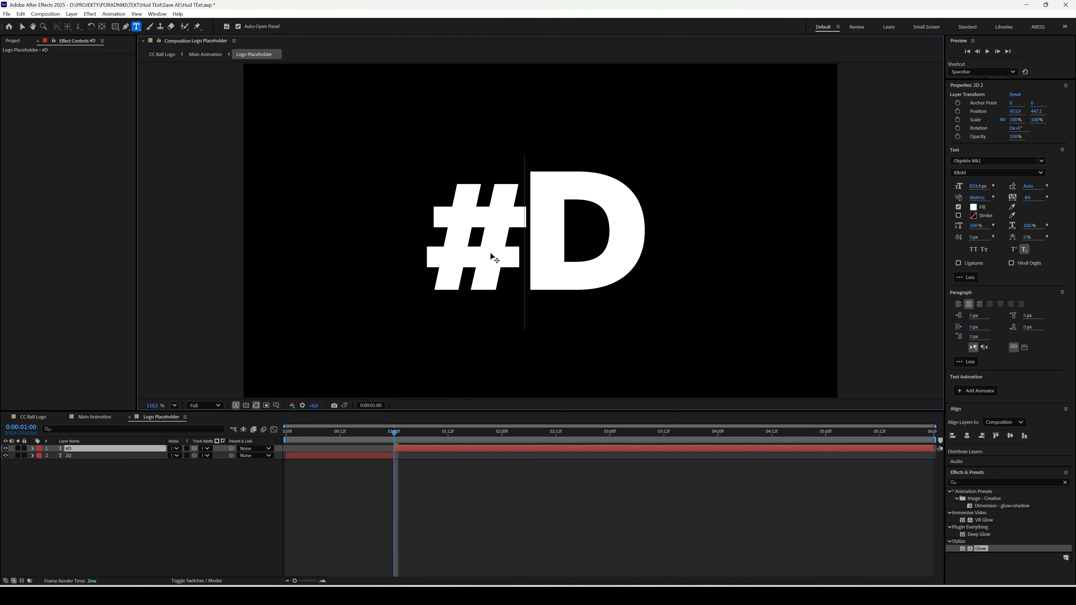
left_click(238, 520)
- Return to the CC Ball Logo composition through Main Animation and preview the logo change
key("Tab")
left_click(182, 515)
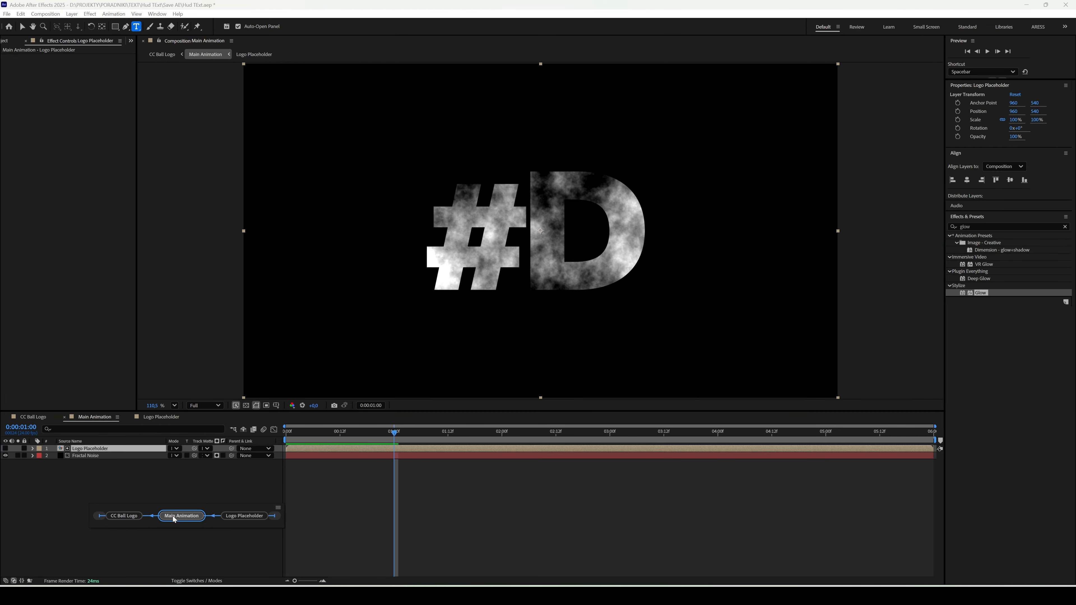
left_click(129, 516)
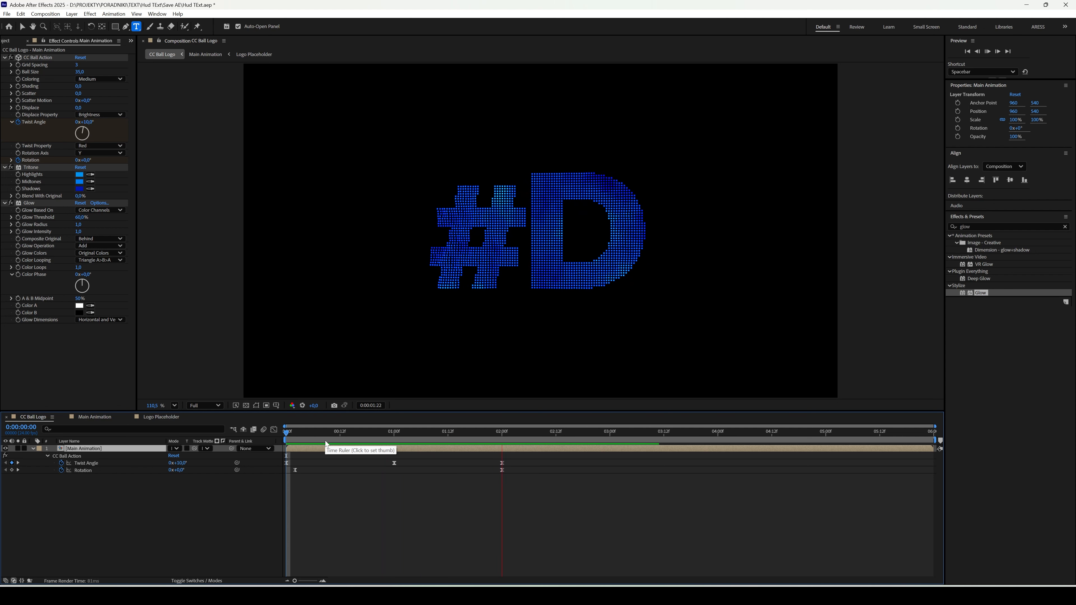
key("space")
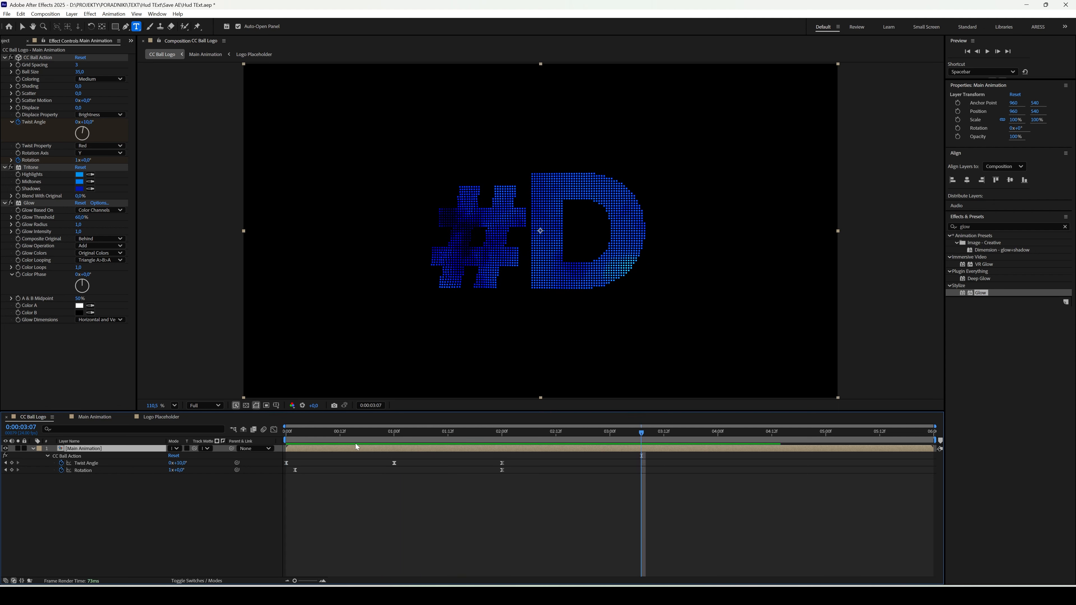
- Add a Two-Node Camera to the CC Ball Logo composition
right_click(227, 534)
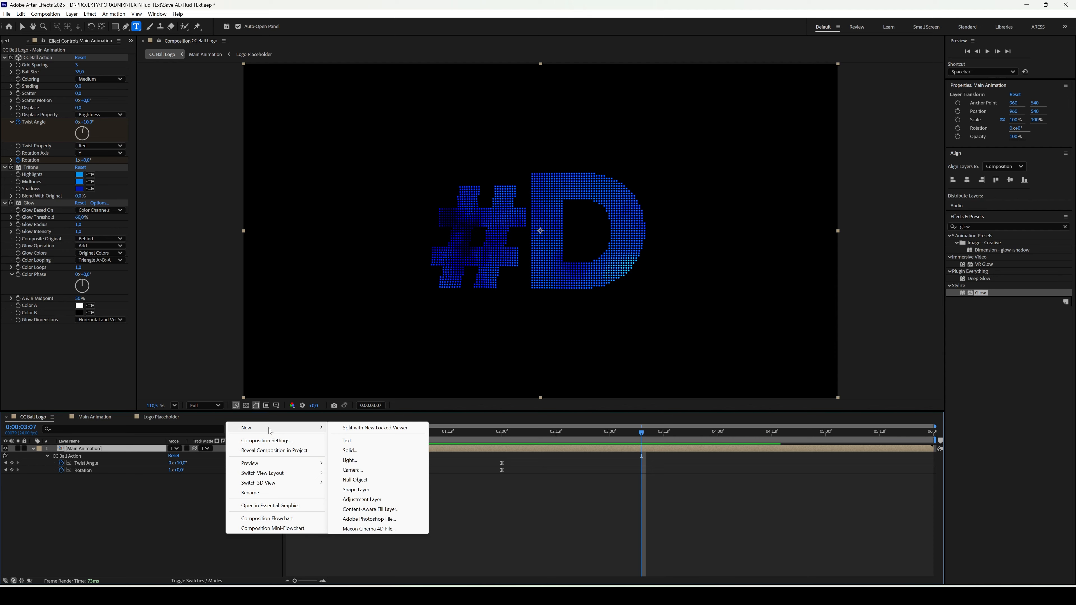
left_click(360, 470)
left_click(471, 219)
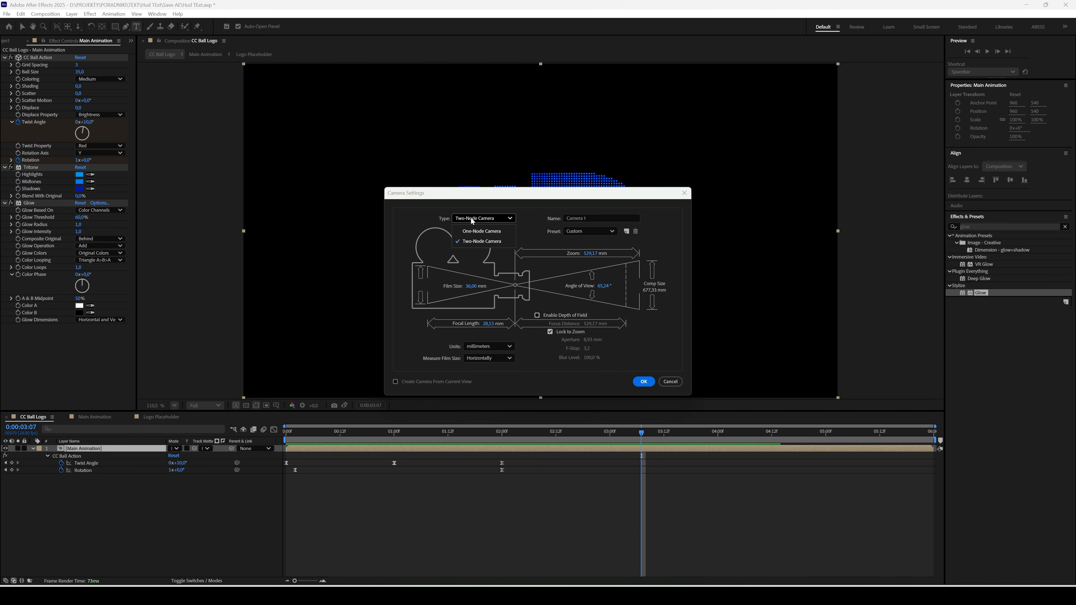
left_click(477, 241)
left_click(642, 383)
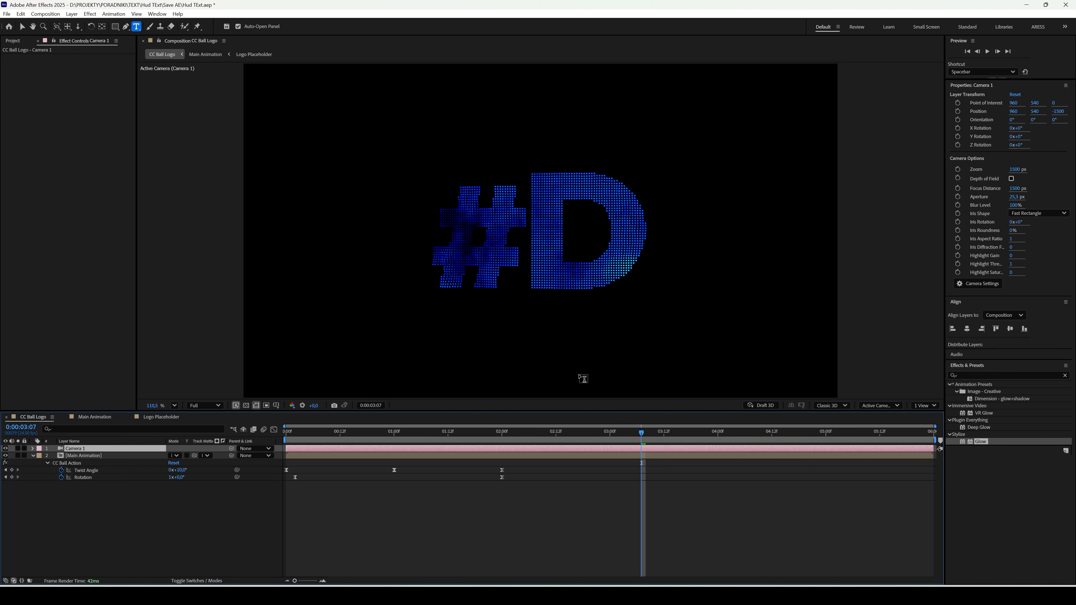
- Orbit the camera to an angled view of the logo from below, dolly it closer, and preview from the start
left_click(56, 26)
left_click_drag(507, 241, 460, 139)
left_click(78, 26)
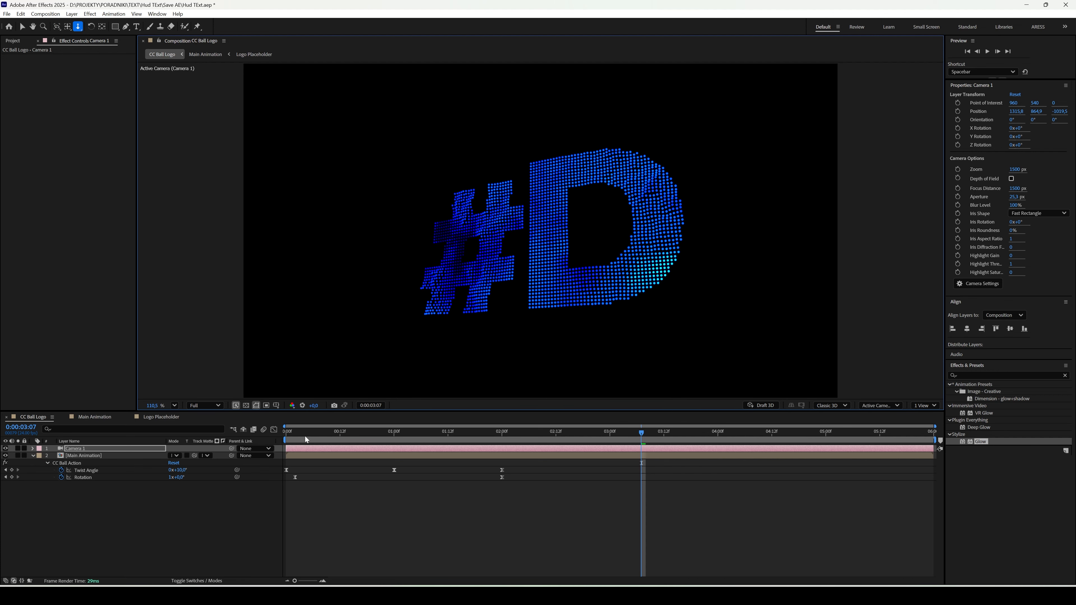
key("Home")
key("space")
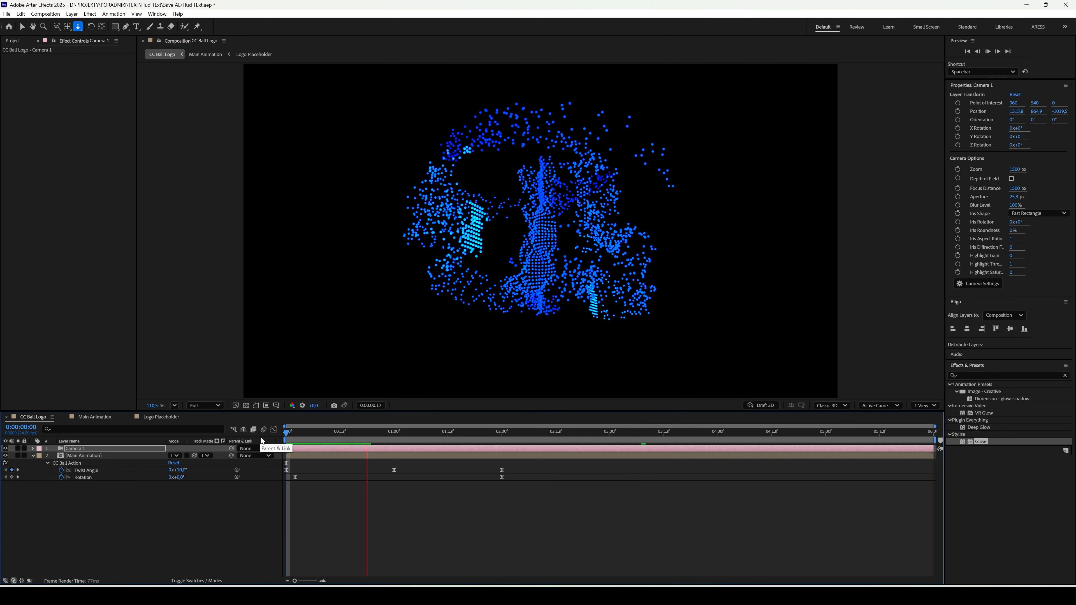